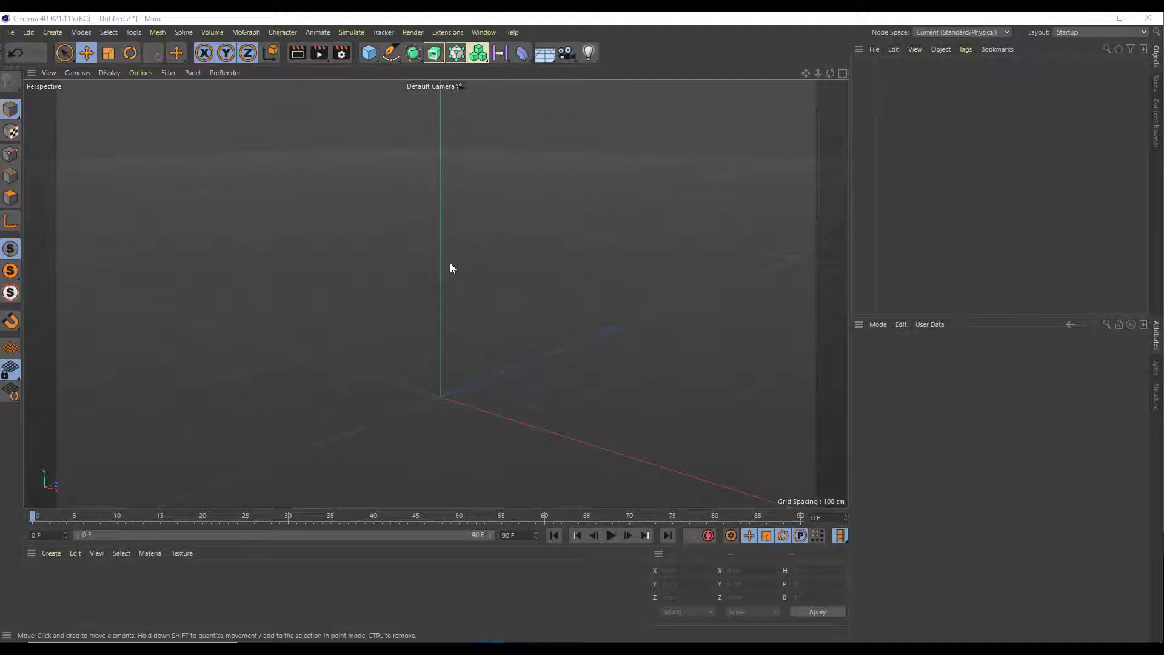
Add a cube and raise it above the grid
left_click(369, 53)
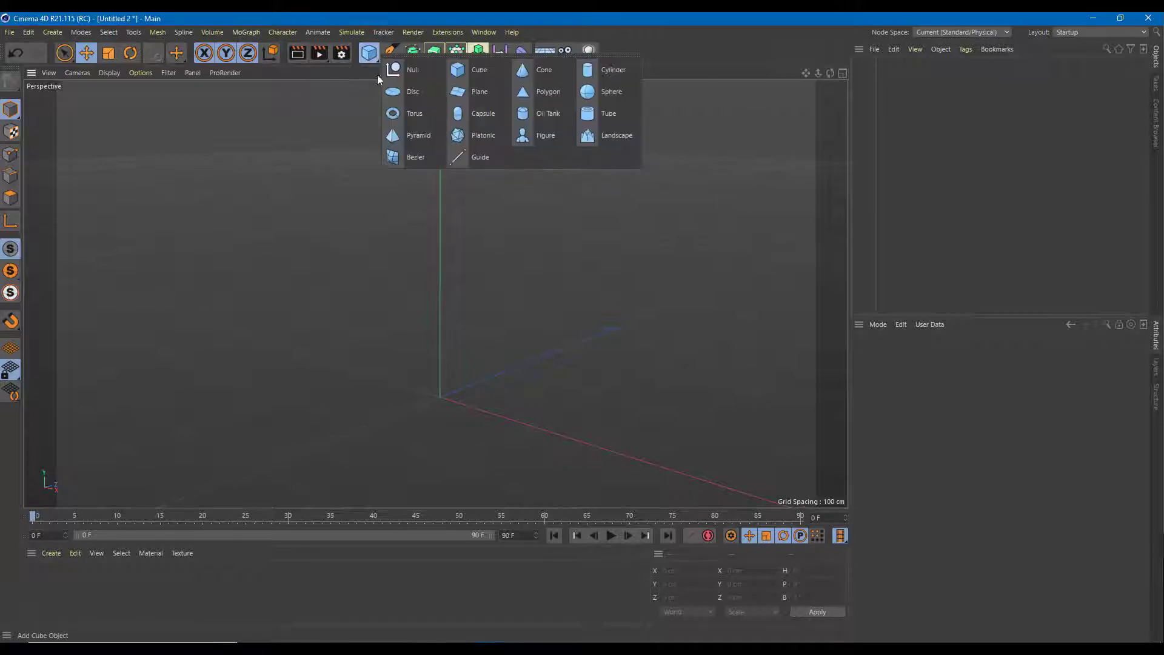
left_click(475, 71)
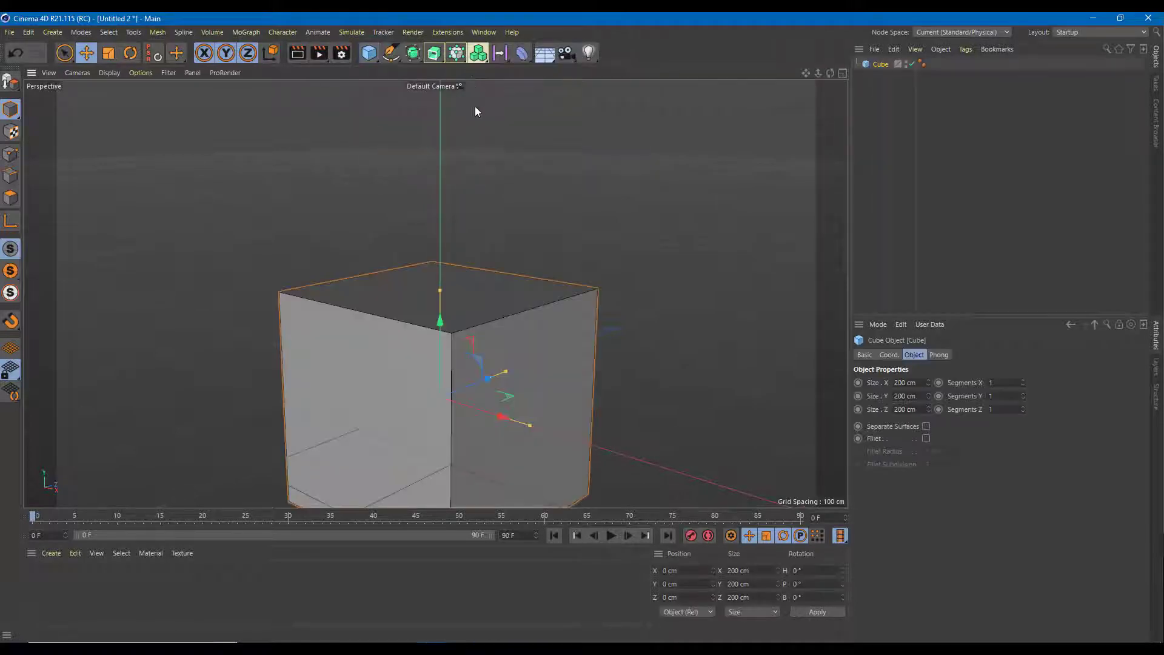
left_click_drag(440, 347, 452, 220)
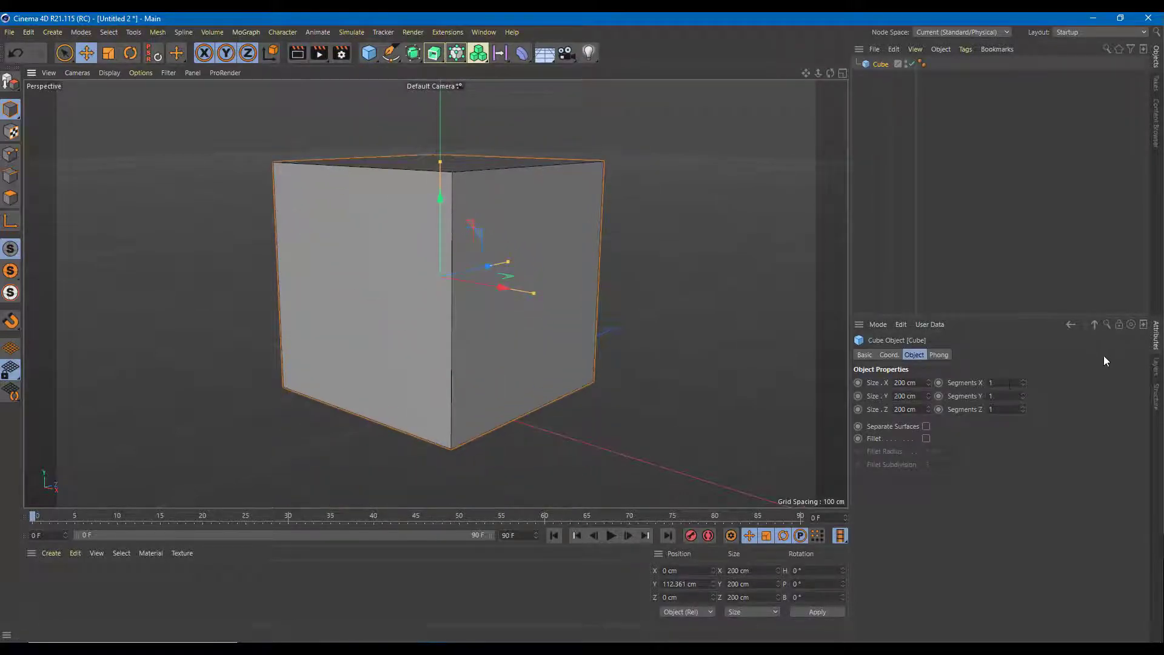
Set the cube's X, Y and Z segments to 10 and make it editable
left_click(997, 382)
type("10")
key("Tab")
type("10")
key("Tab")
key("Return")
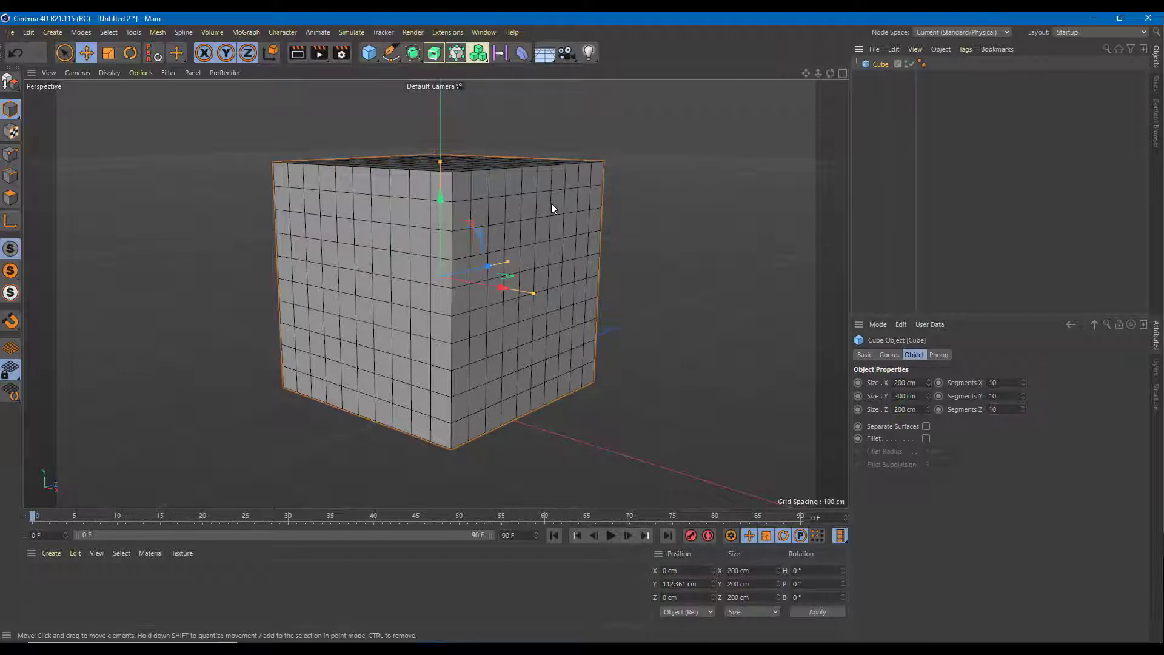
key("c")
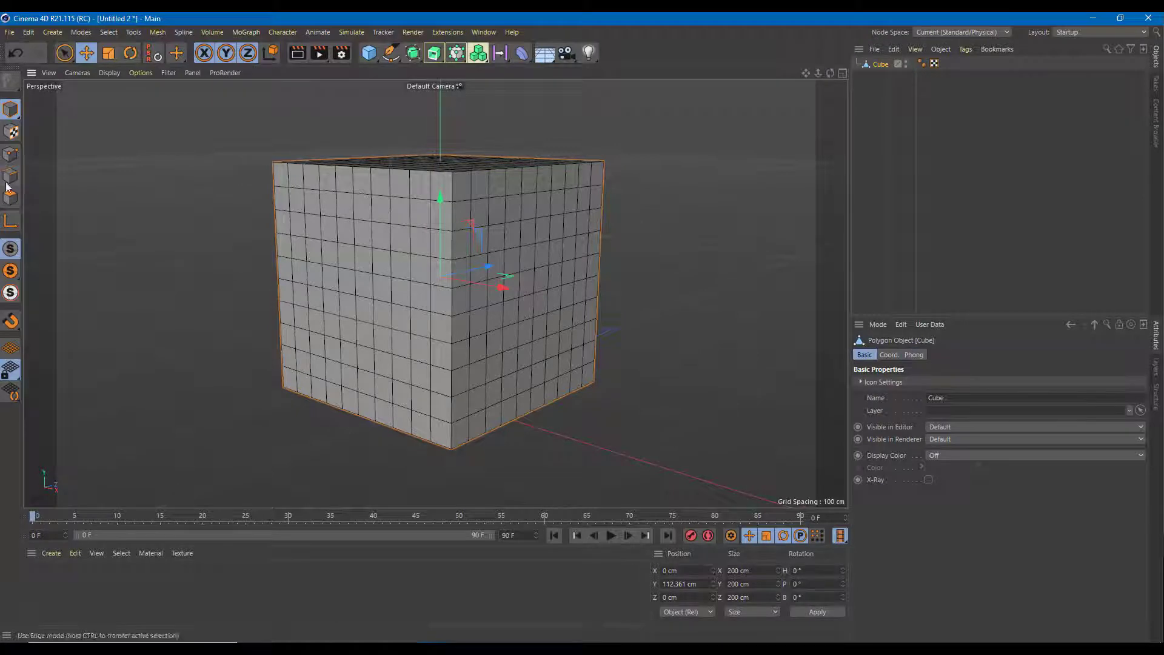
Orbit to see the cube's top and switch to Points mode
left_click_drag(446, 213, 444, 232, "alt")
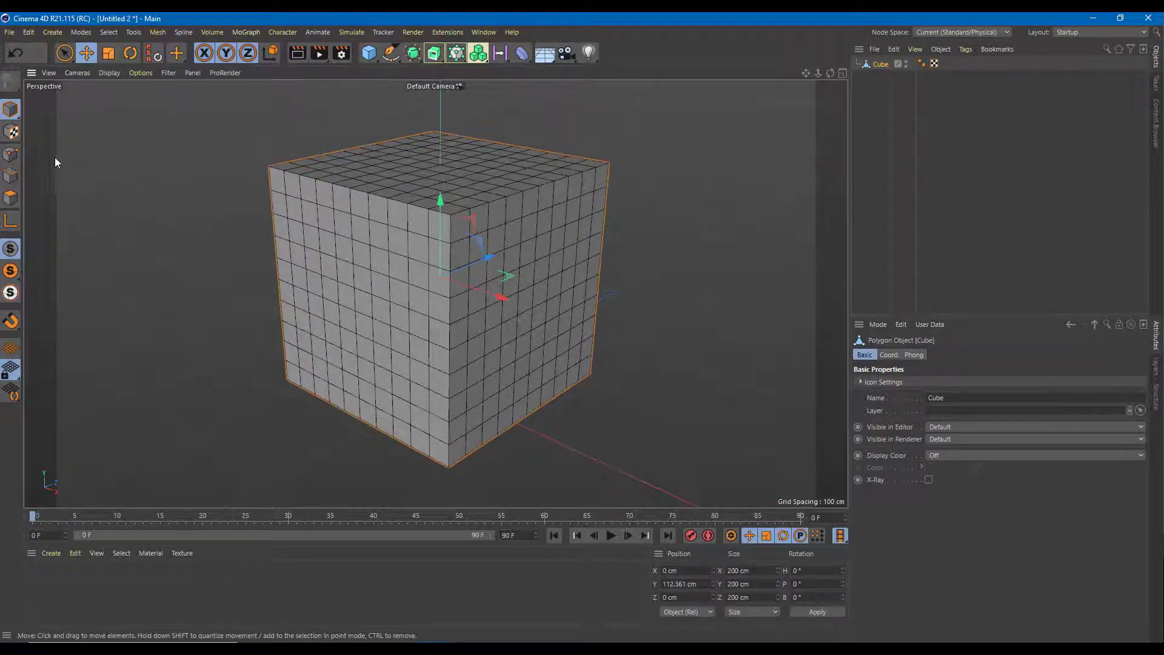
left_click(11, 155)
Select a vertex on the right face, pull it outward along X, and orbit closer
left_click(487, 257)
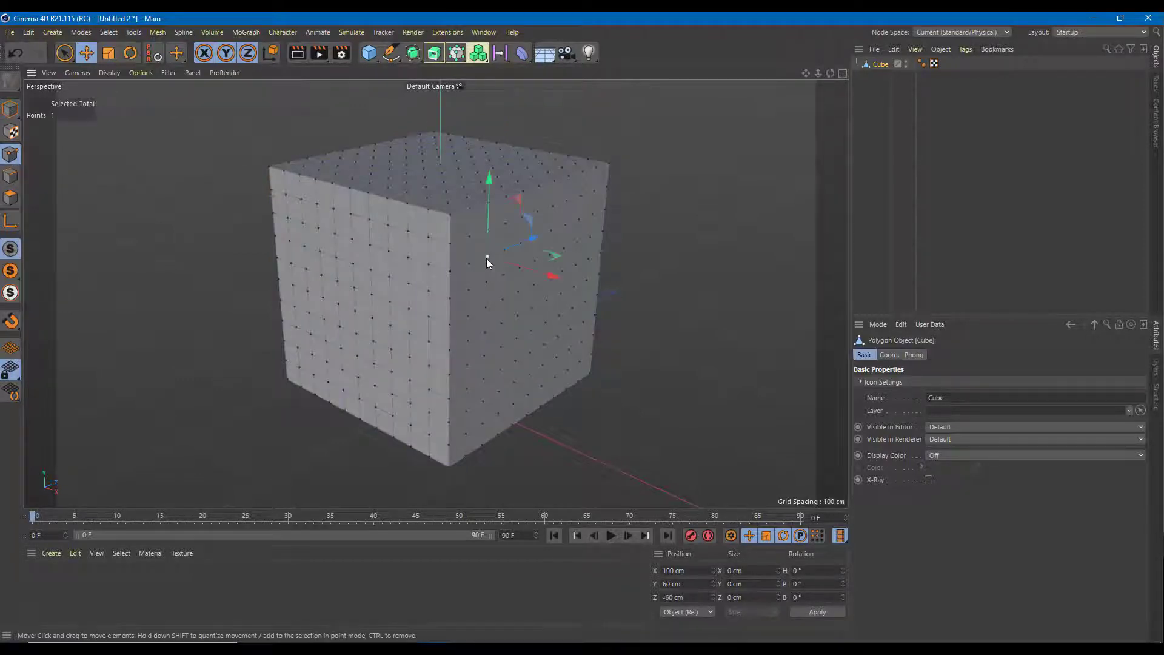
left_click_drag(540, 271, 492, 260)
left_click_drag(599, 291, 570, 283, "alt")
left_click_drag(570, 283, 350, 237, "alt")
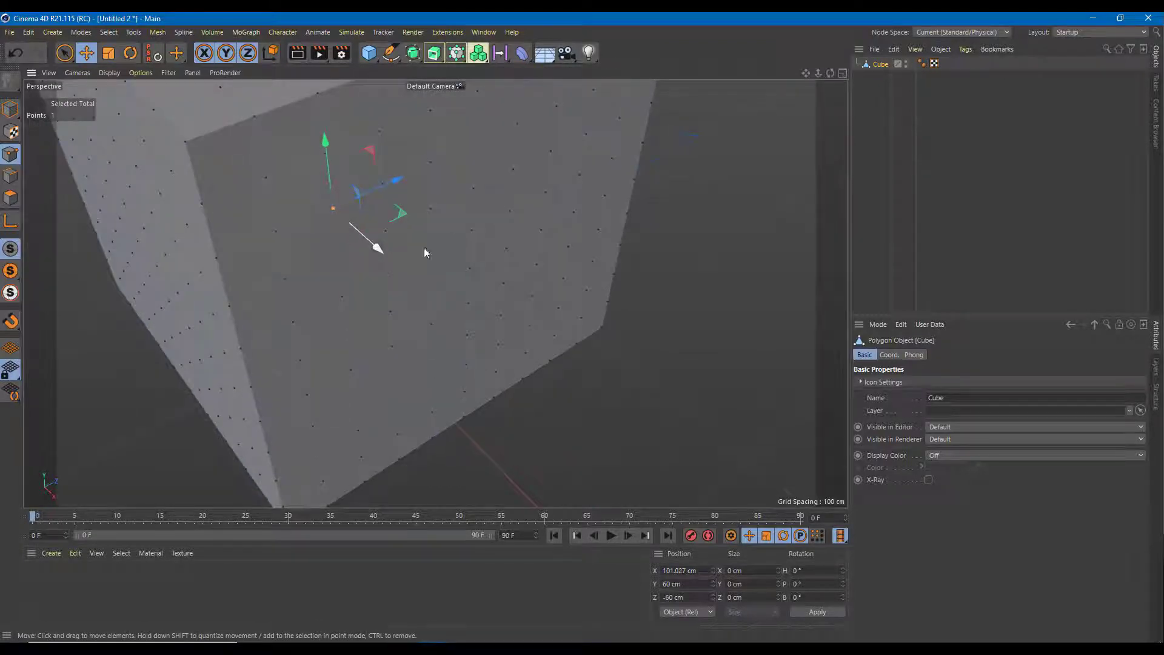
Pull a middle vertex of the side into a spike, then undo it
left_click(471, 231)
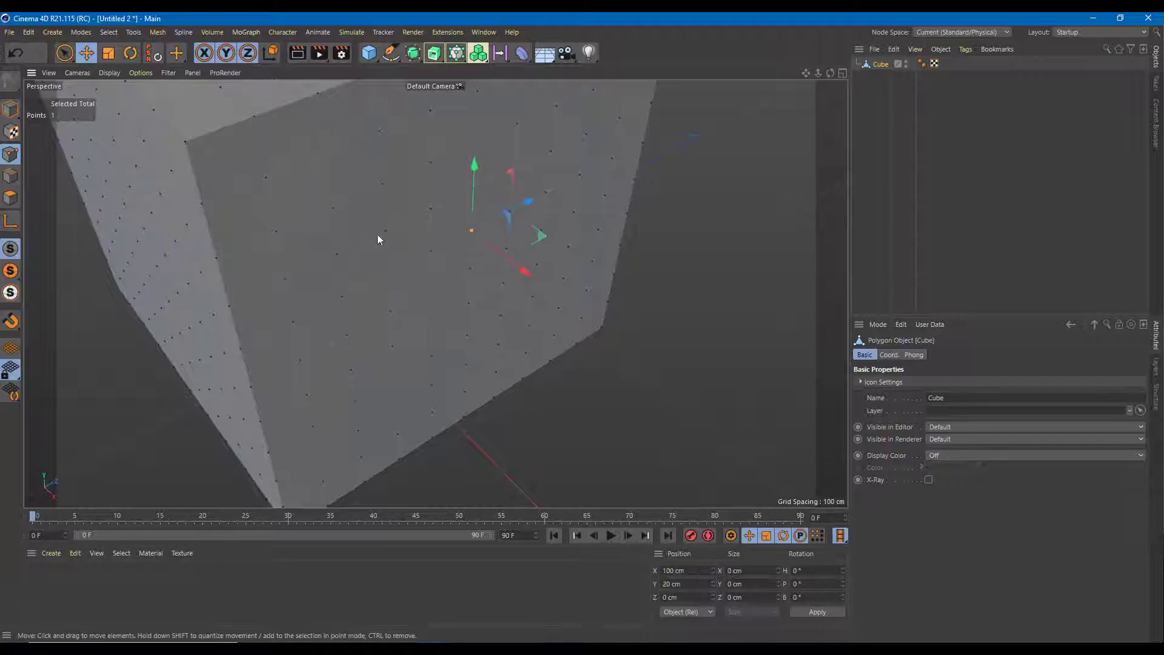
left_click_drag(528, 267, 766, 307)
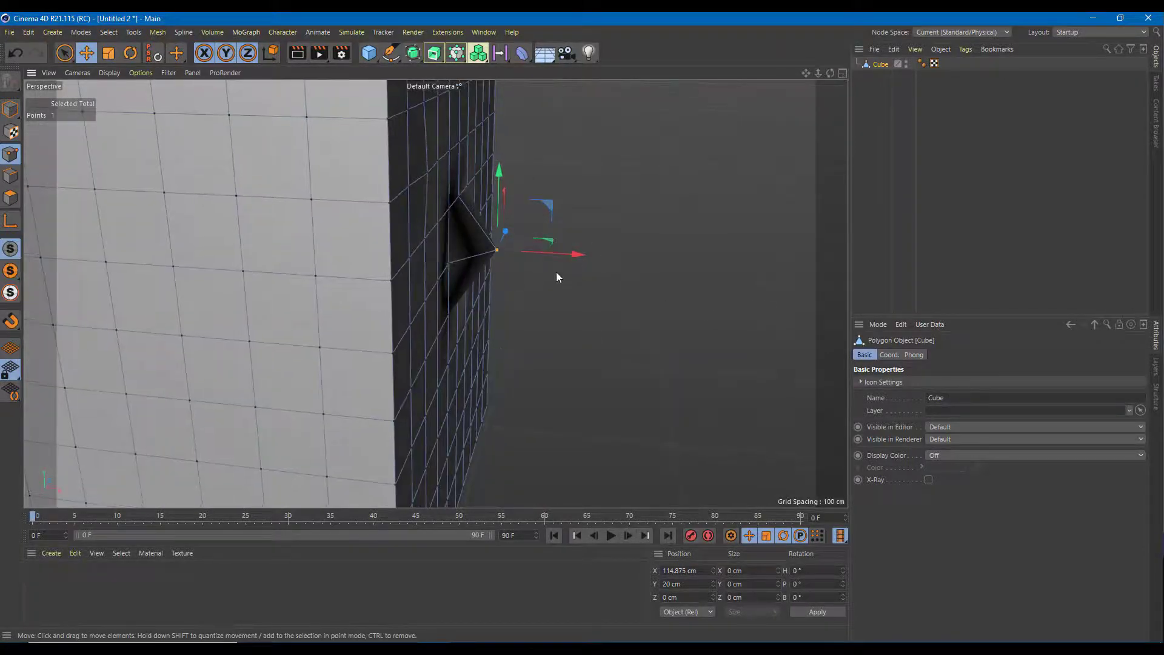
key("ctrl+z")
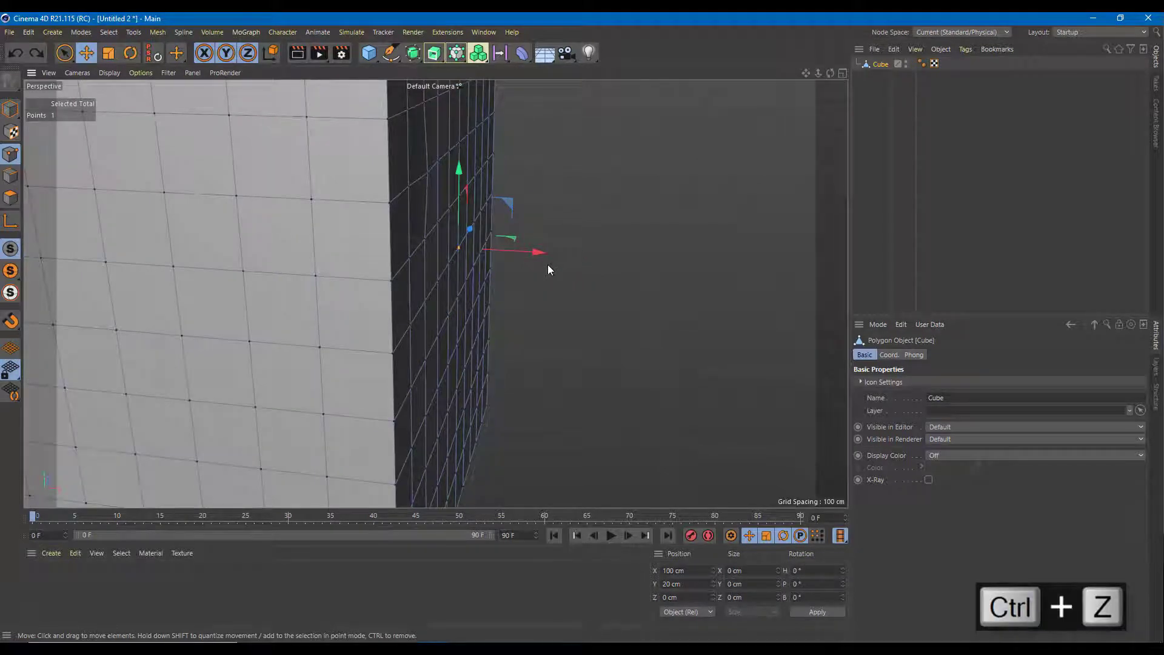
Switch to Live Selection and set its Mode to Soft Selection
left_click(64, 52)
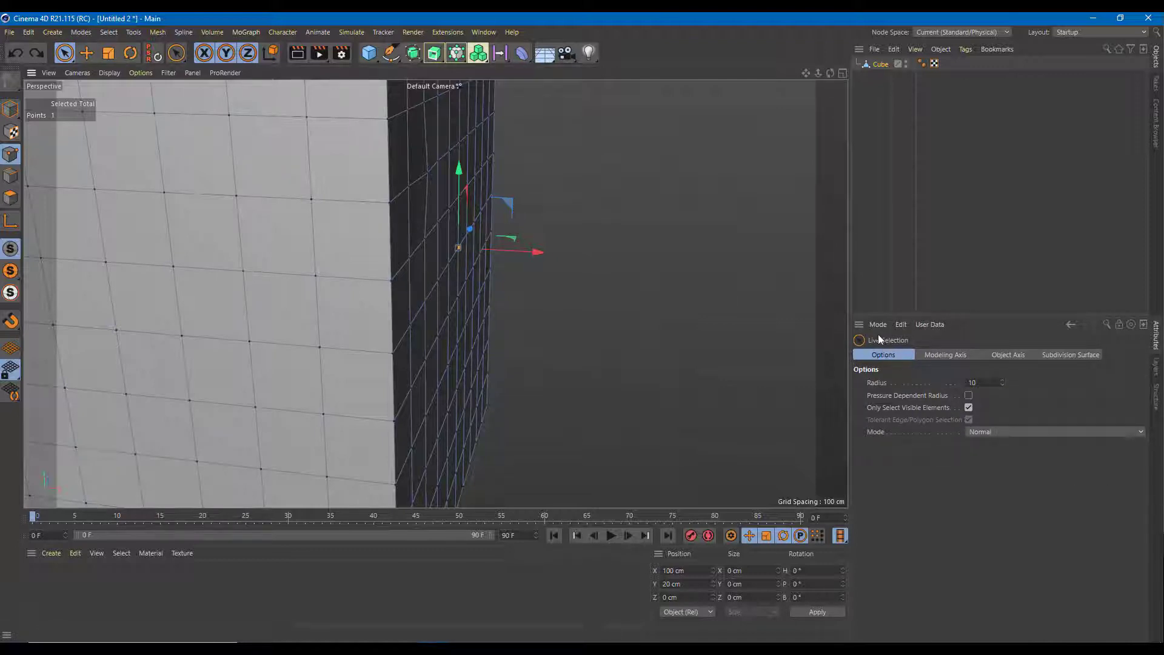
left_click(983, 431)
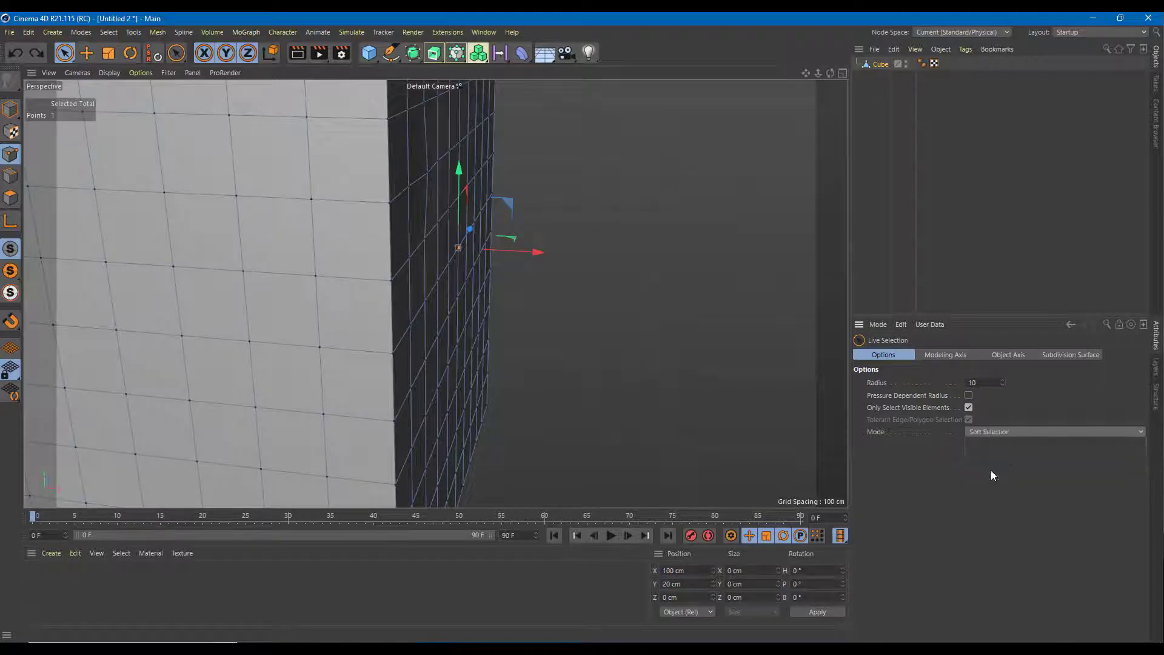
left_click(990, 470)
scroll(446, 259, "down", 5)
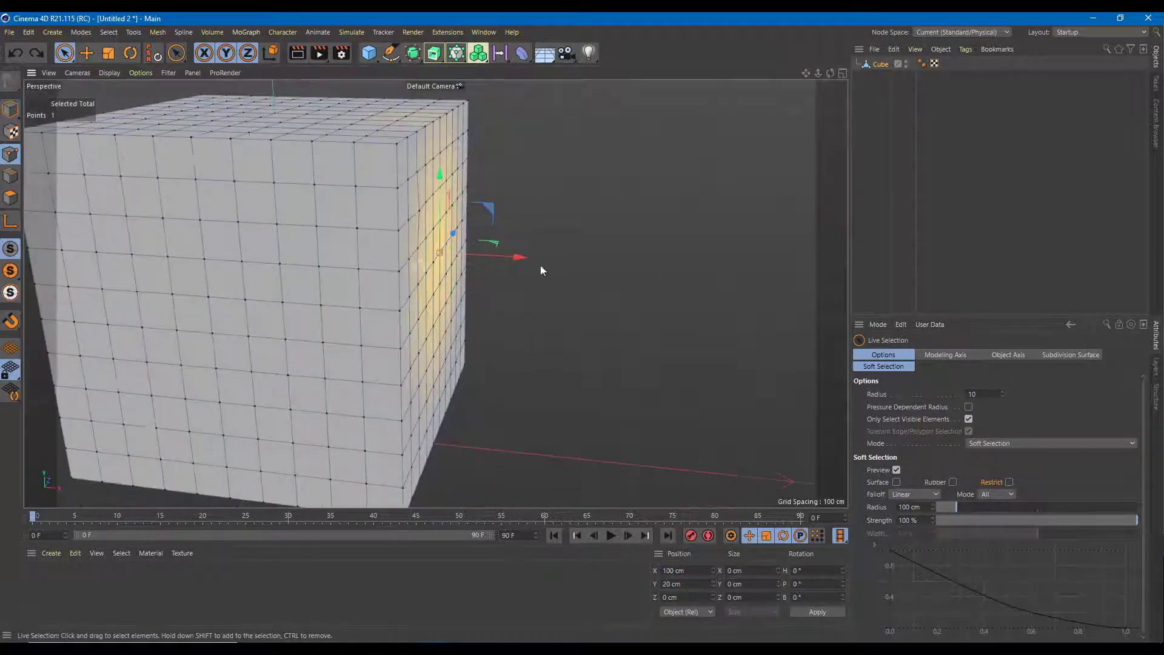
Pull the soft-selected point out and back, then widen radius to 152 cm and pull again
left_click_drag(697, 382, 547, 274, "alt")
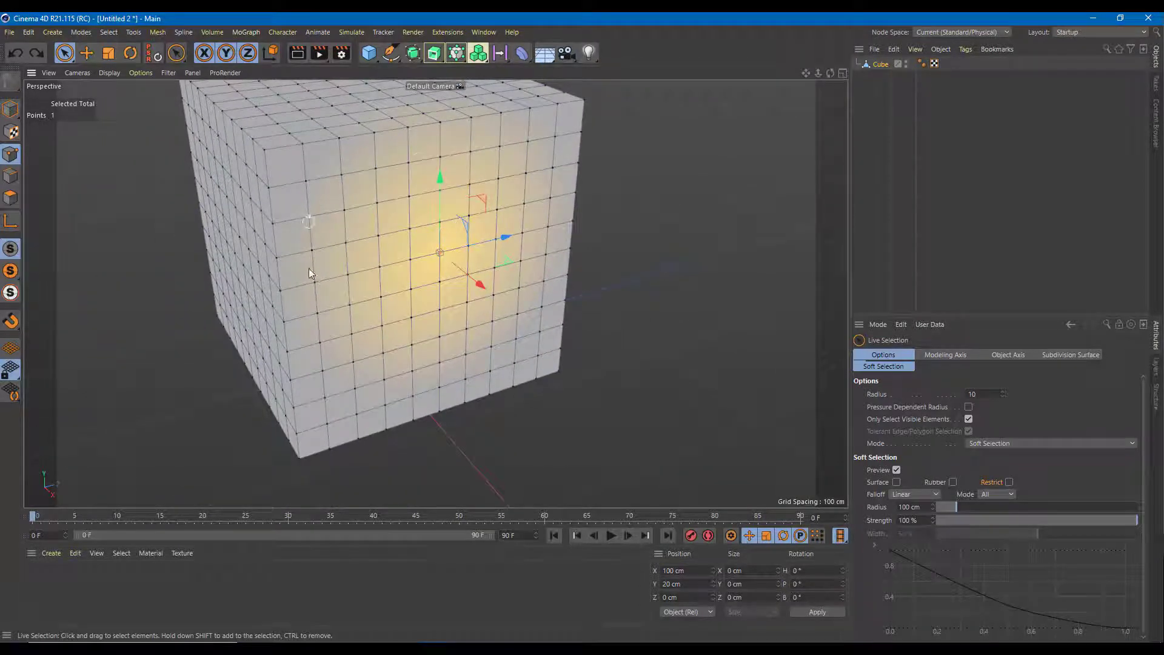
scroll(473, 271, "up", 3)
scroll(472, 271, "down", 2)
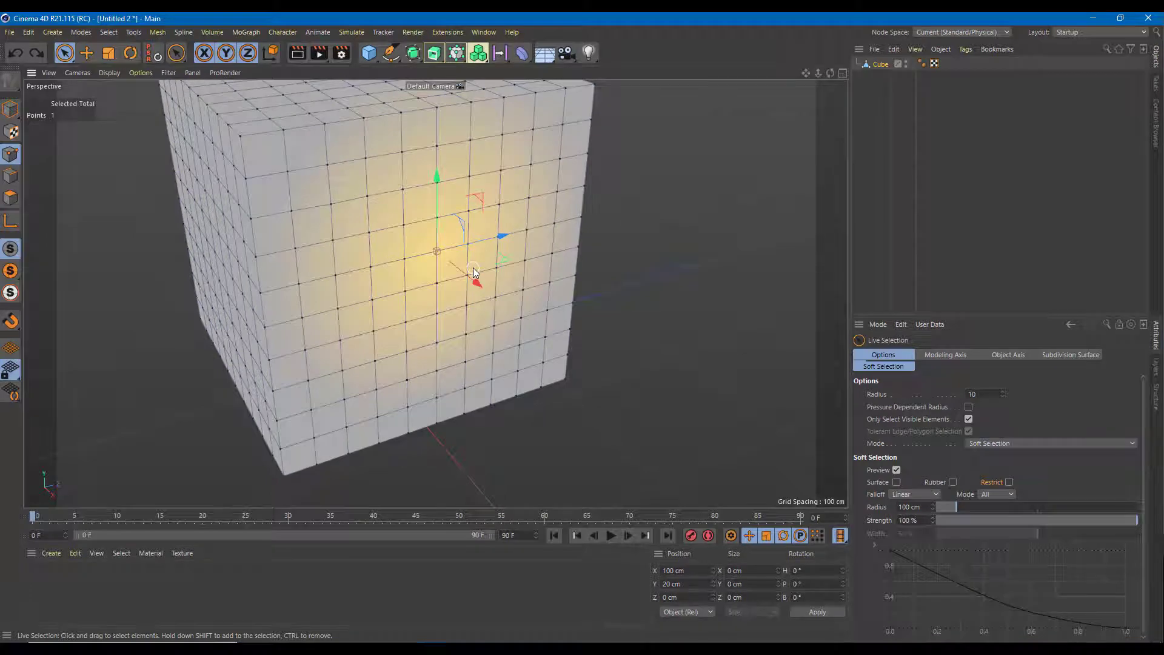
left_click_drag(466, 279, 598, 369)
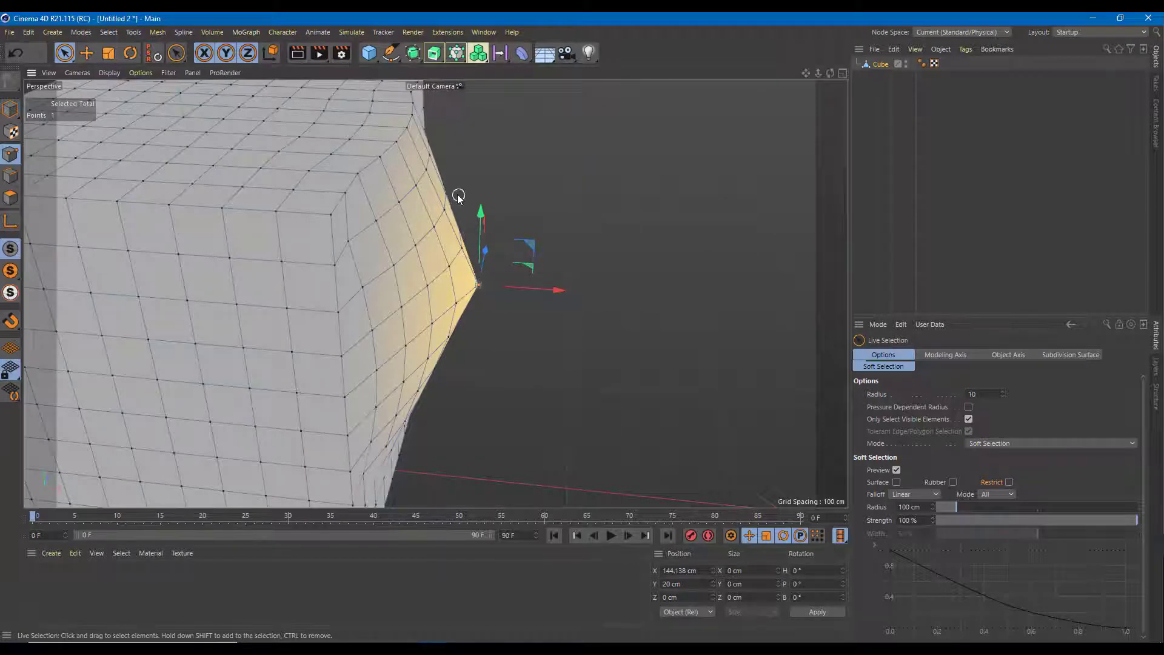
left_click_drag(543, 288, 473, 282)
left_click_drag(962, 512, 966, 506)
mouse_move(482, 283)
left_mouse_down()
mouse_move(489, 300)
mouse_move(464, 285)
mouse_move(479, 290)
mouse_move(463, 297)
mouse_move(483, 298)
left_mouse_up()
Change the soft selection radius to 41 cm, then to 92 cm
left_click(944, 508)
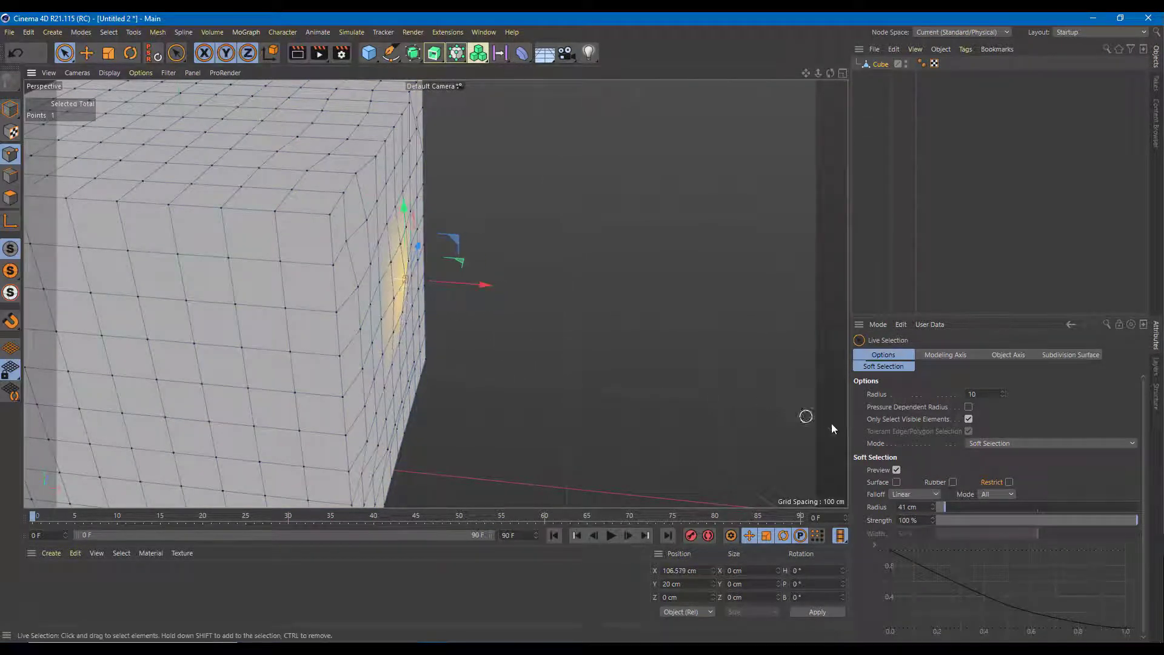
left_click(953, 507)
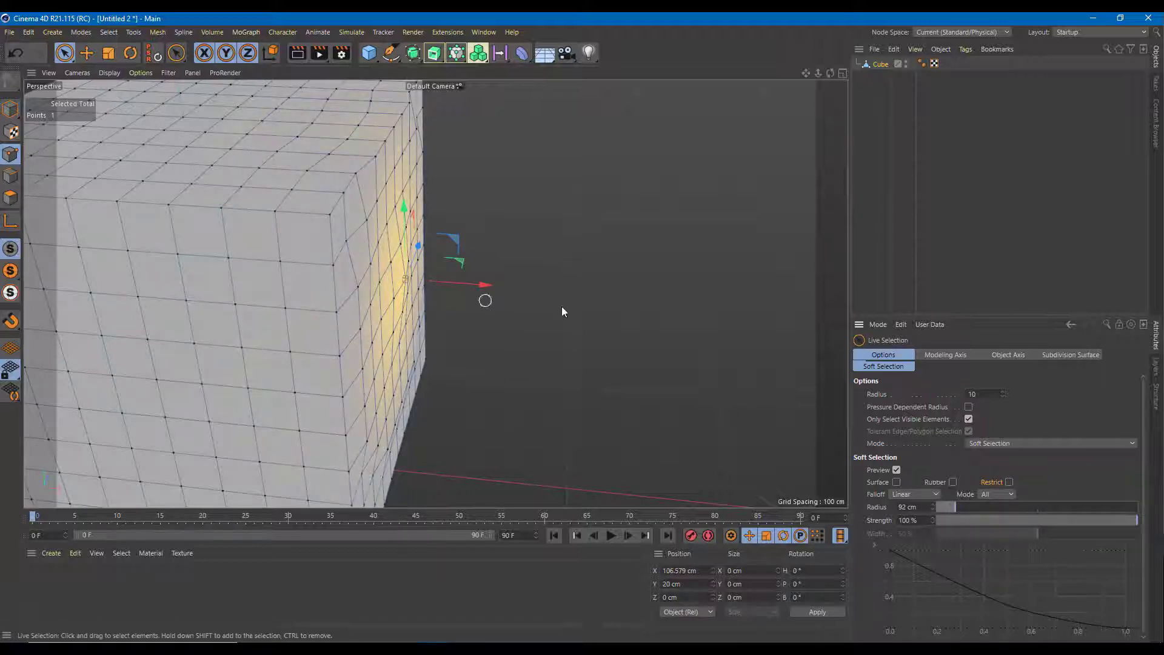
left_click_drag(668, 338, 576, 340, "alt")
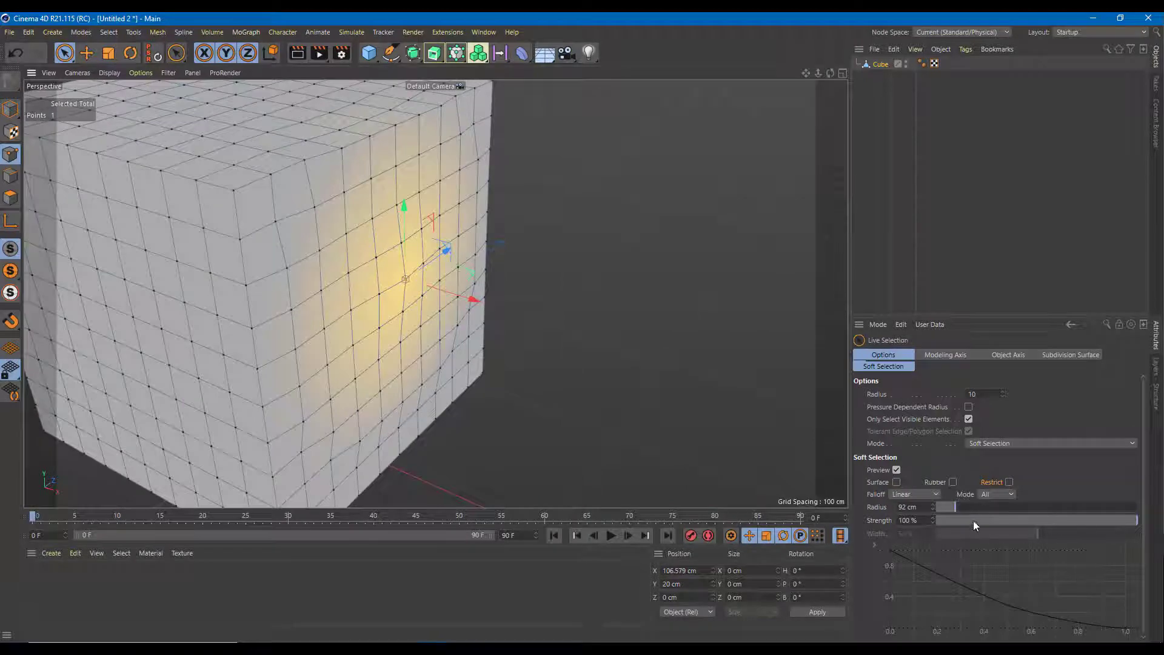
Pull the point at 37% strength, then again at 100% strength
left_click_drag(986, 515, 1010, 519)
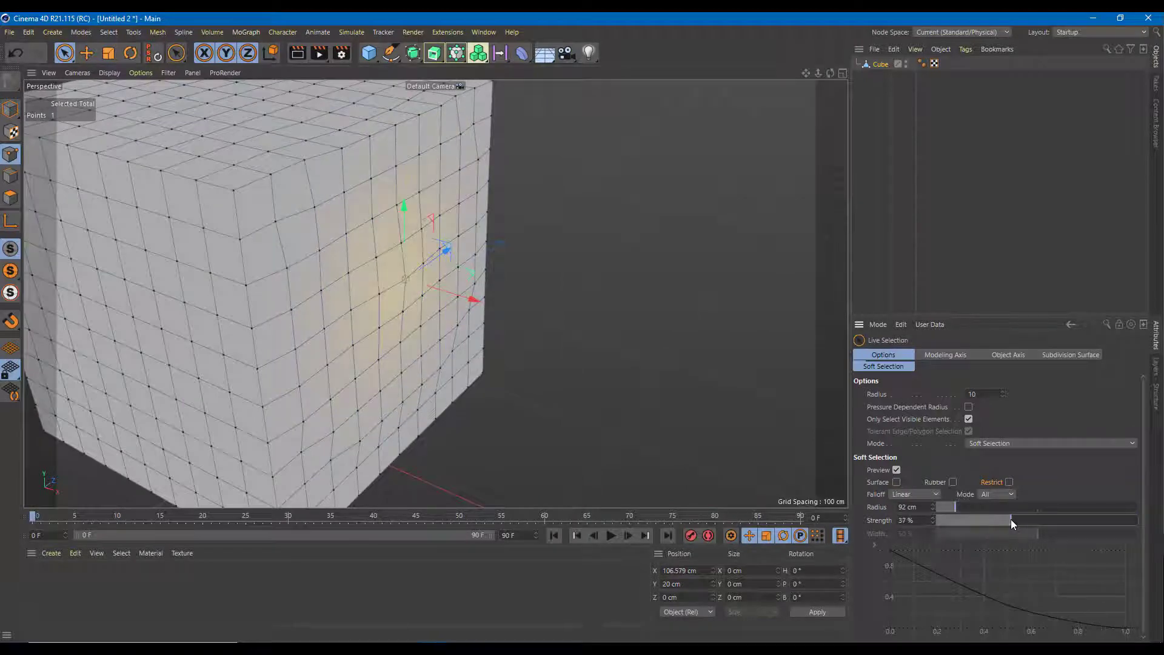
left_click_drag(472, 298, 450, 306)
left_click_drag(1046, 520, 1137, 520)
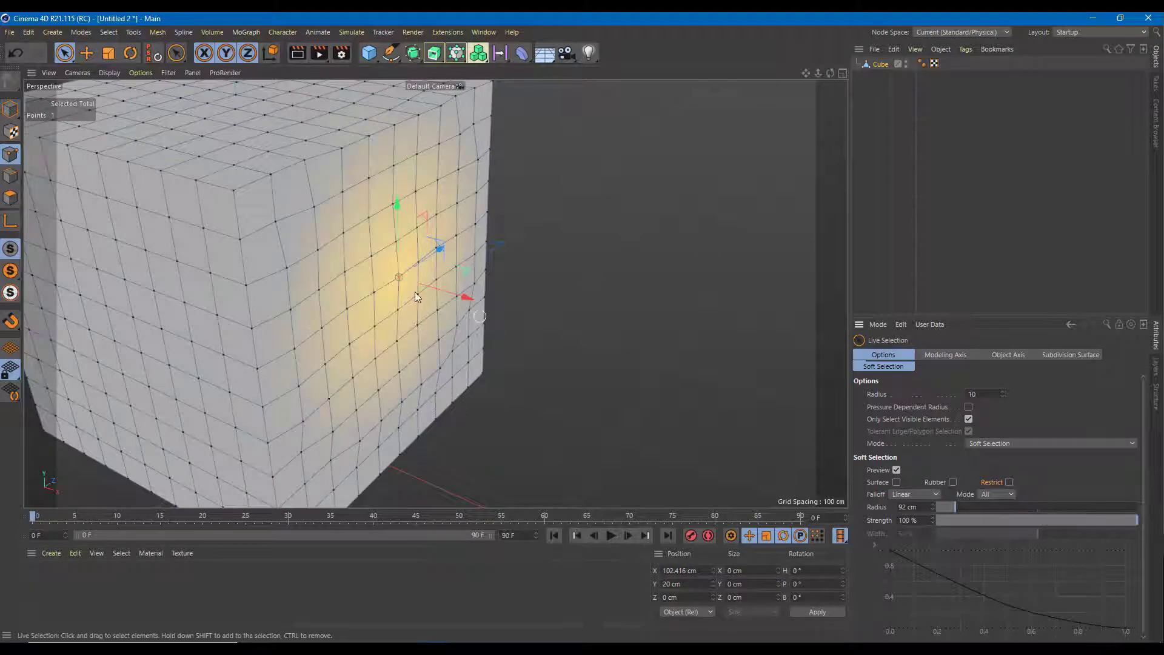
mouse_move(465, 296)
left_mouse_down()
mouse_move(595, 329)
mouse_move(455, 294)
mouse_move(499, 314)
mouse_move(447, 304)
left_mouse_up()
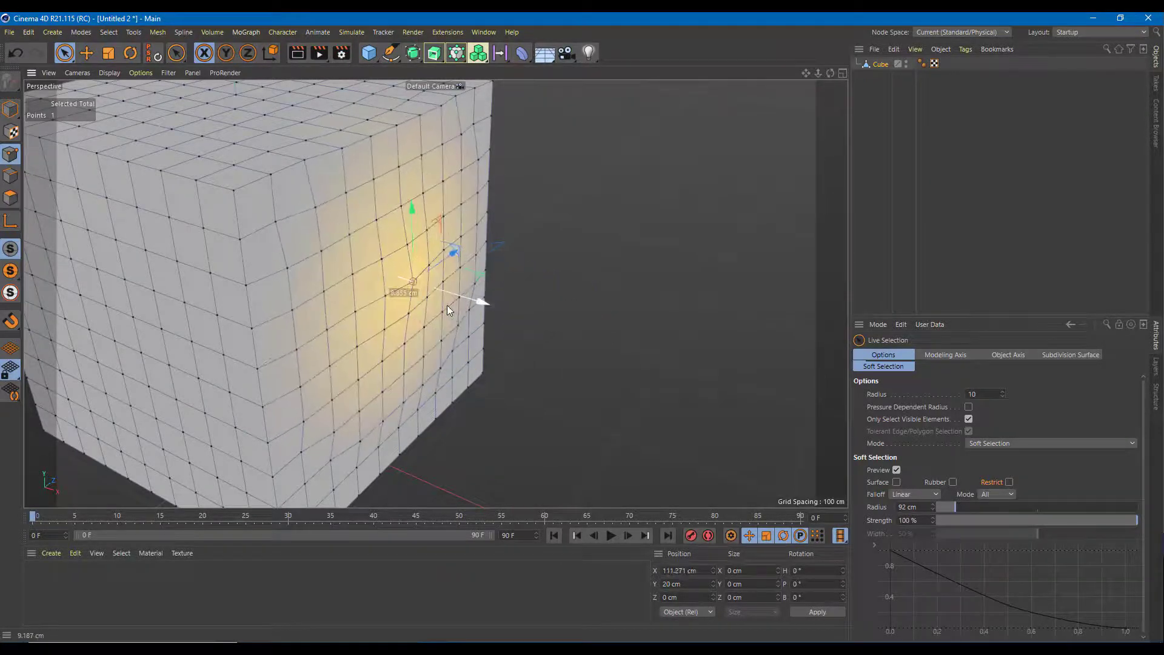
Widen the radius to 113 cm, switch falloff to Dome, and move the point
left_click(922, 493)
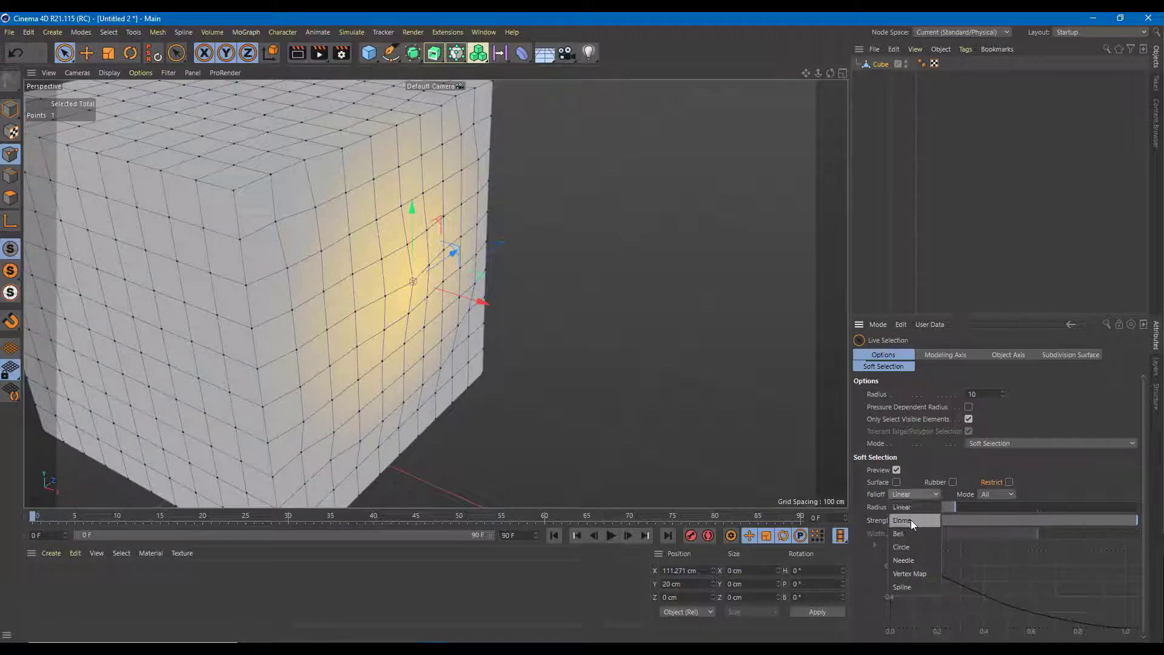
left_click(972, 463)
left_click_drag(955, 506, 965, 507)
left_click(918, 493)
left_click(919, 517)
left_click_drag(487, 311, 463, 297)
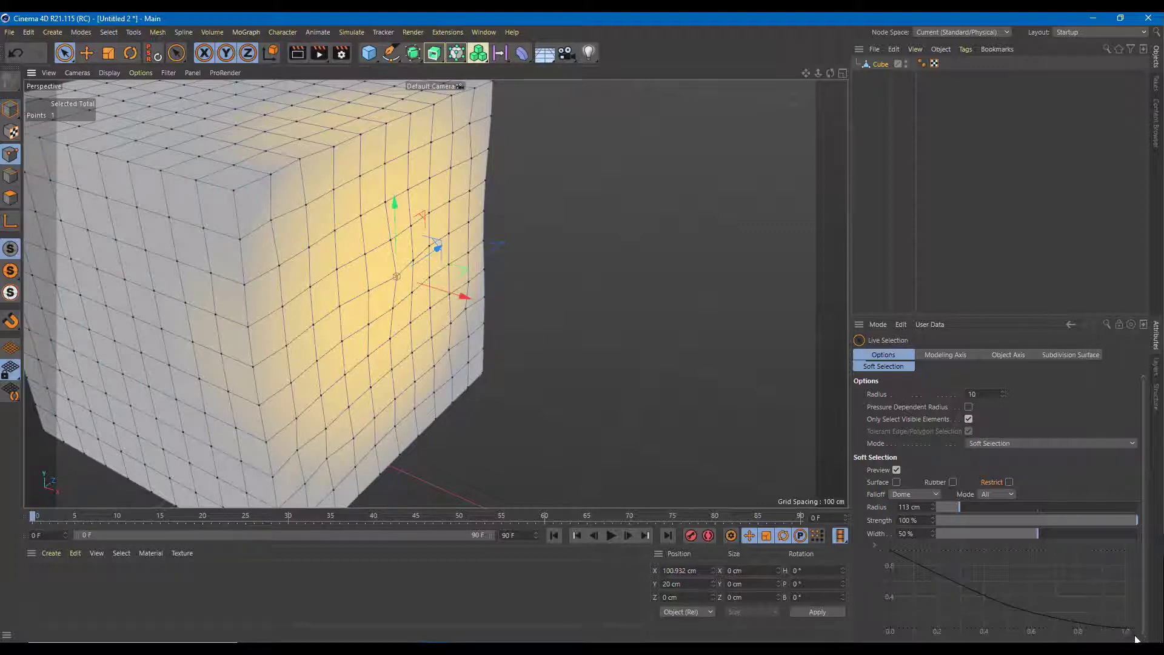
Move the point along X with Bell falloff, then with Circle falloff
left_click(917, 494)
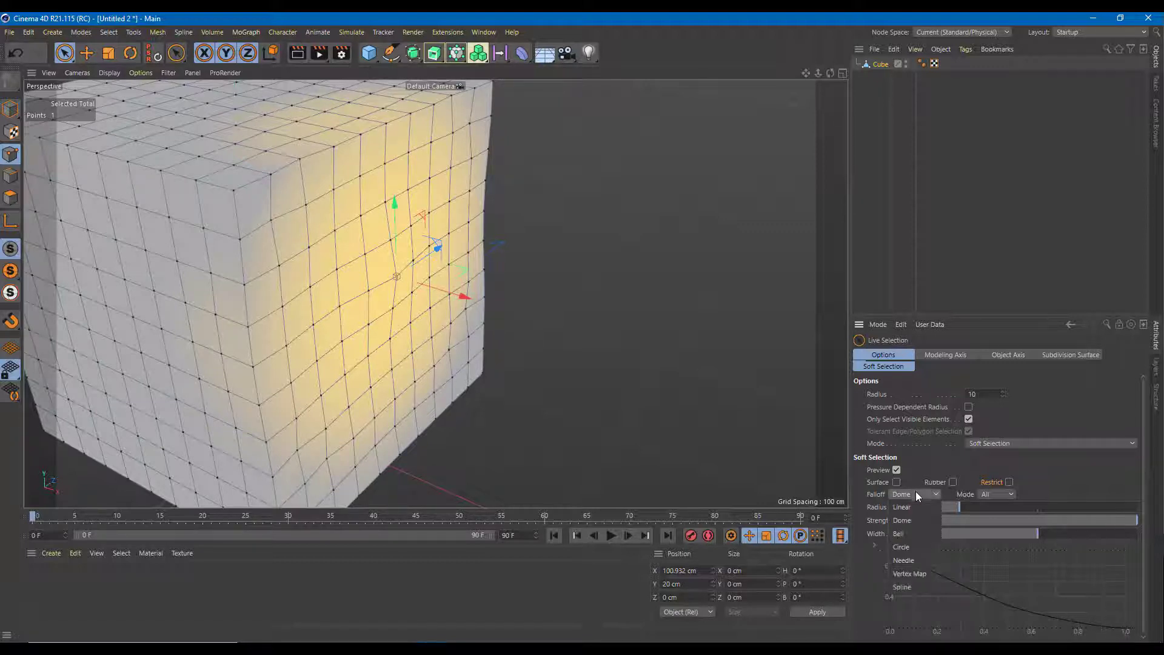
left_click(912, 532)
left_click_drag(449, 292, 425, 302)
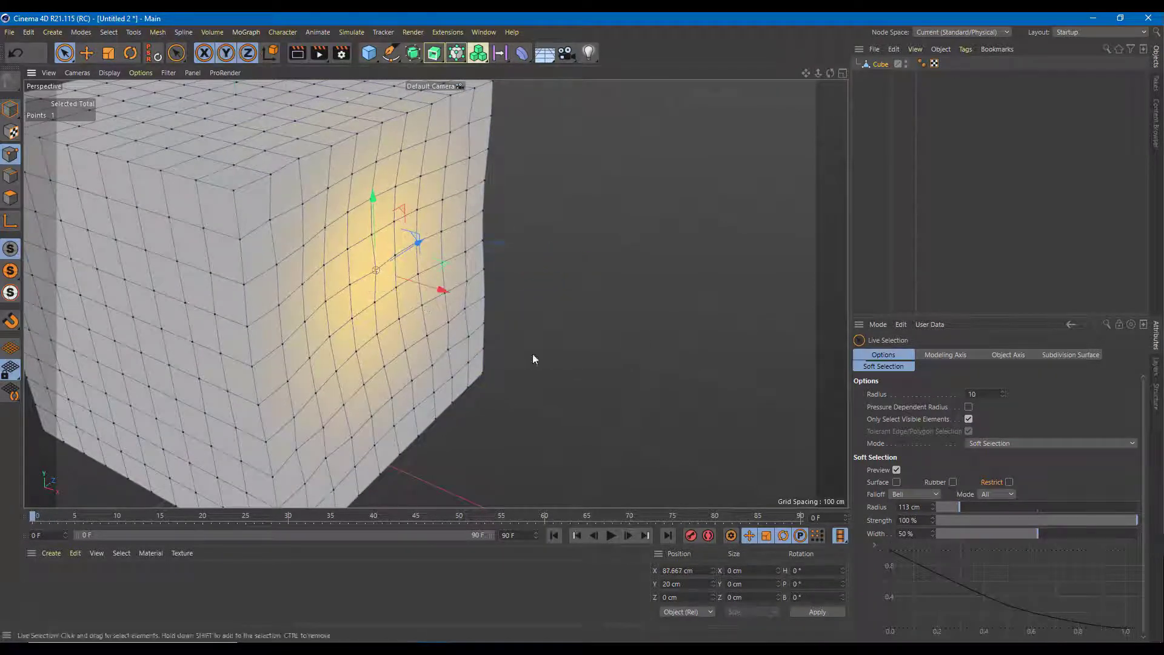
left_click(919, 493)
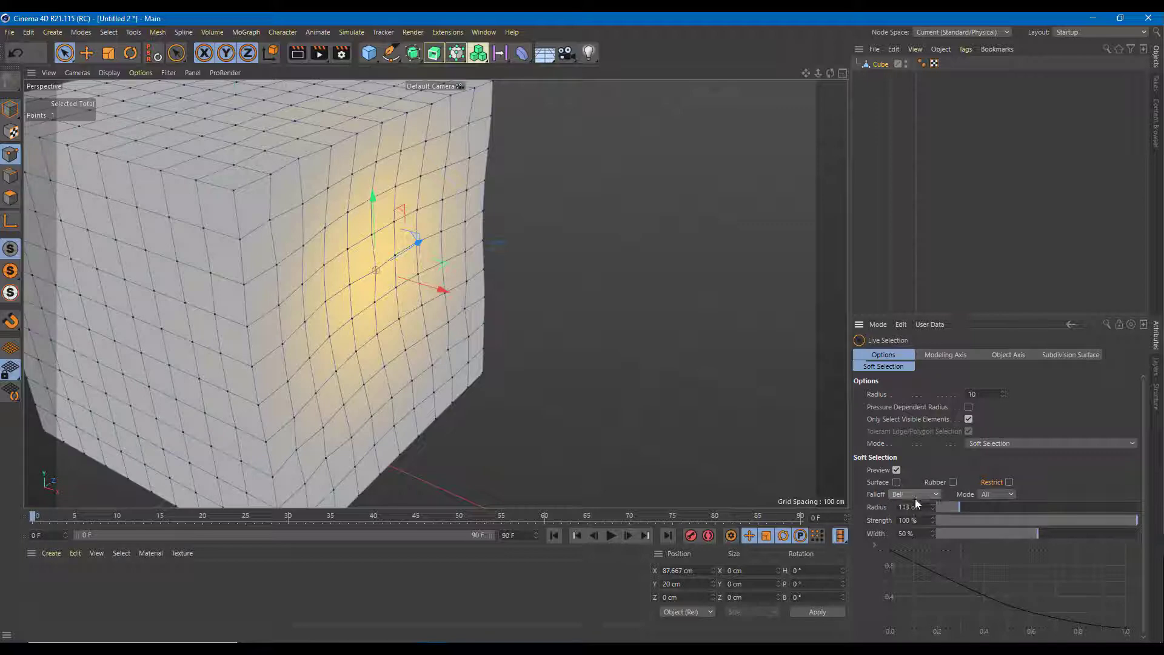
left_click(922, 546)
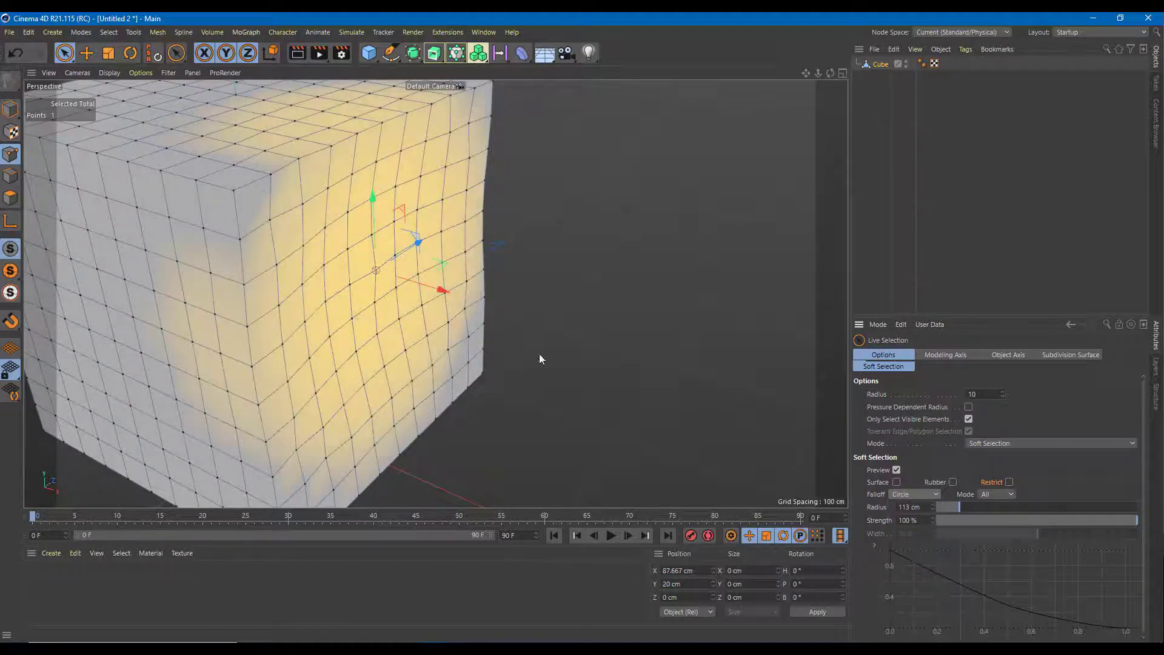
left_click_drag(442, 291, 453, 309)
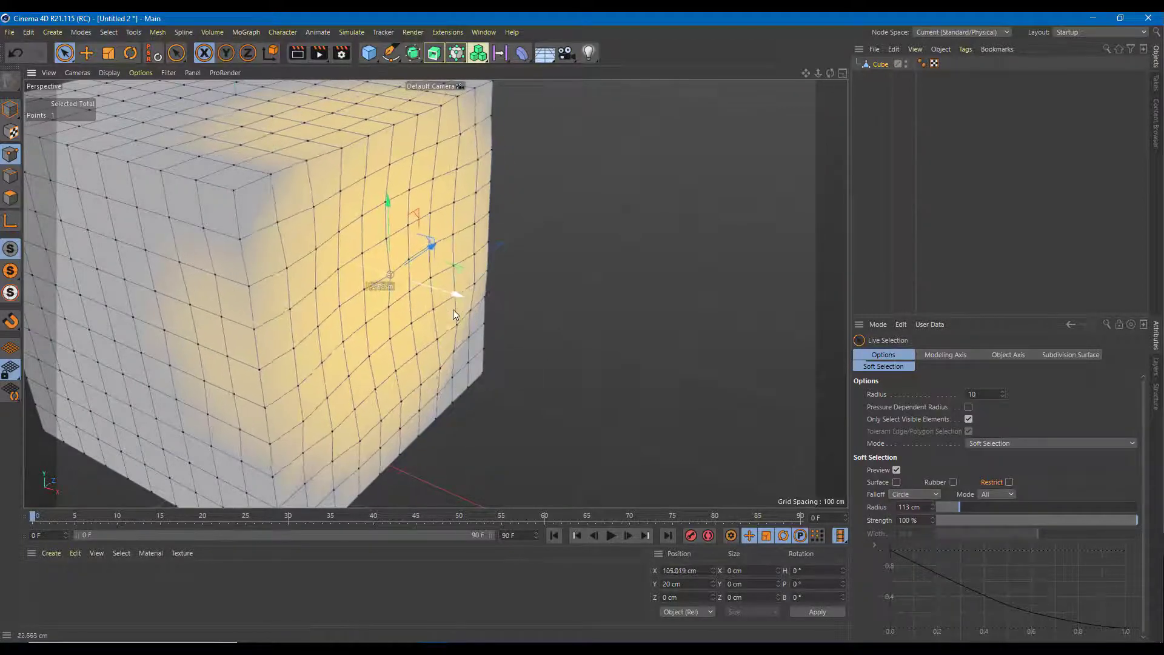
Switch the falloff to Needle and move the point along X to compare
left_click(916, 493)
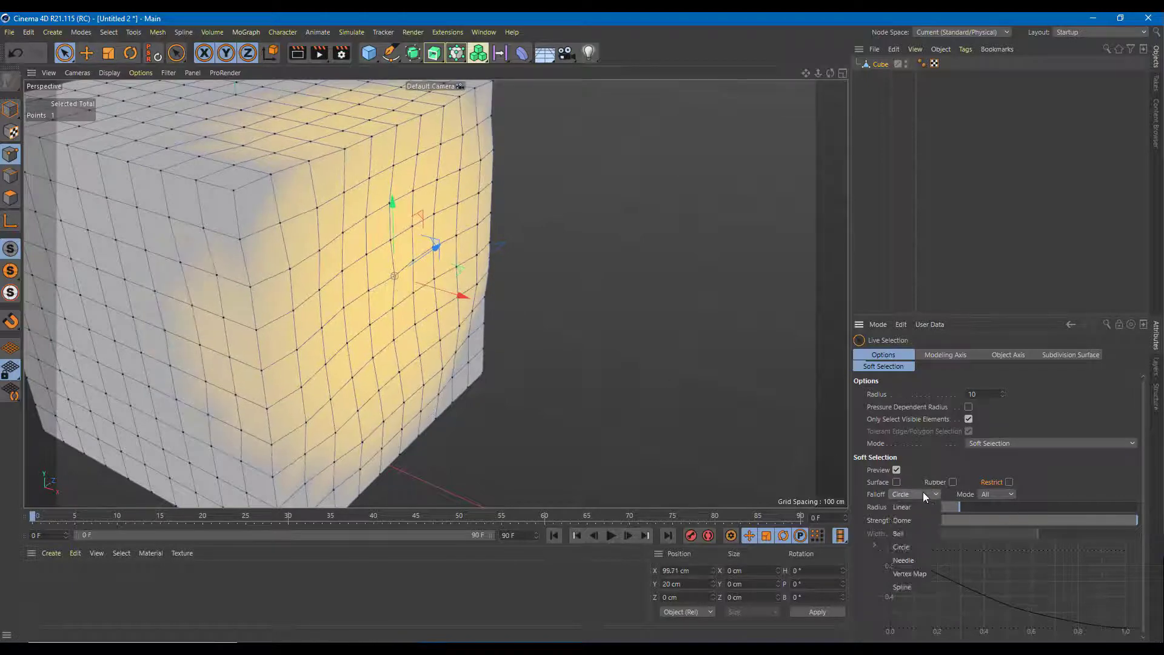
left_click(930, 562)
left_click_drag(462, 295, 551, 353)
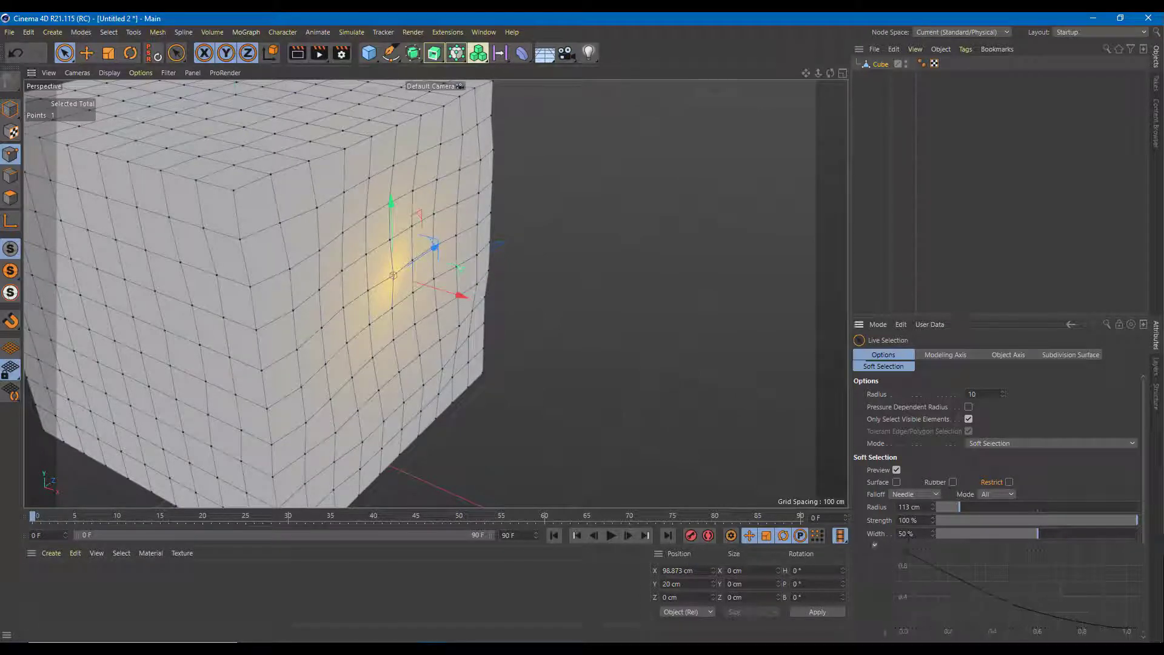
left_click_drag(1139, 496, 1139, 521)
left_click(931, 469)
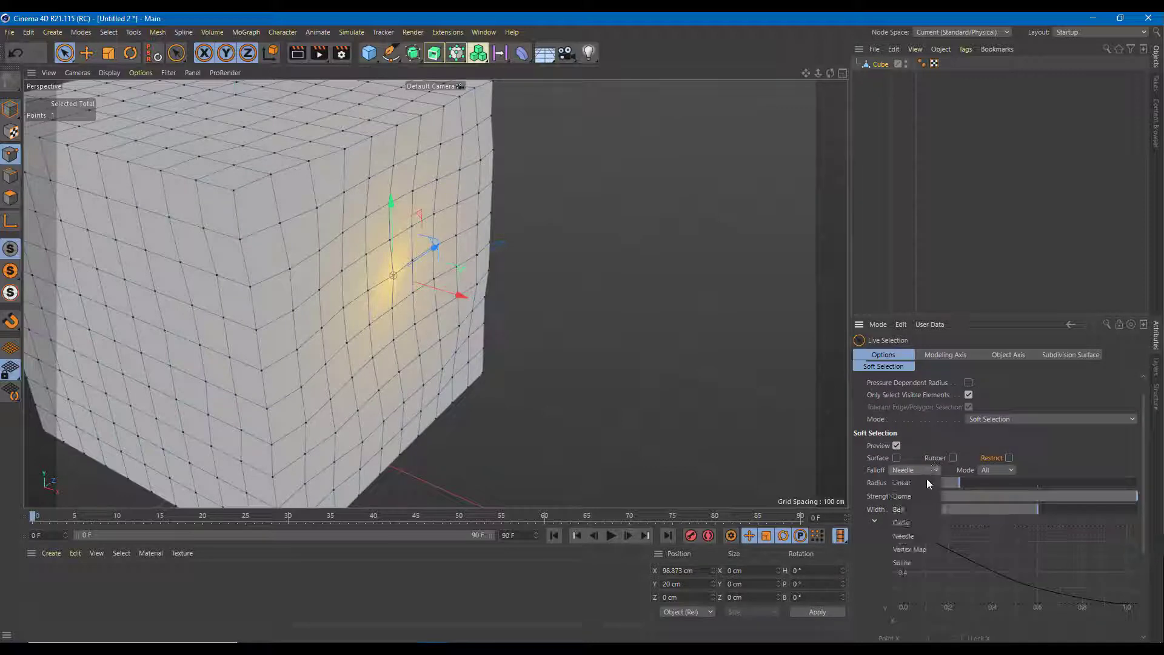
Set the falloff to Spline, add a bump to the curve, and pull the point outward
left_click(925, 563)
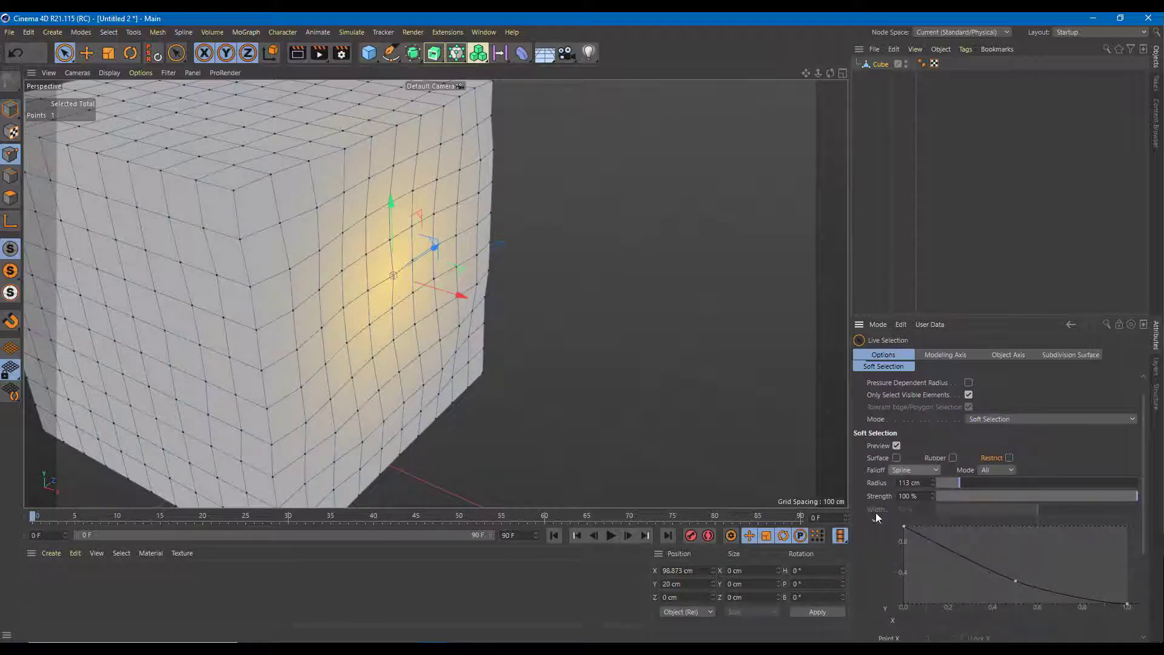
left_click_drag(1016, 581, 987, 599)
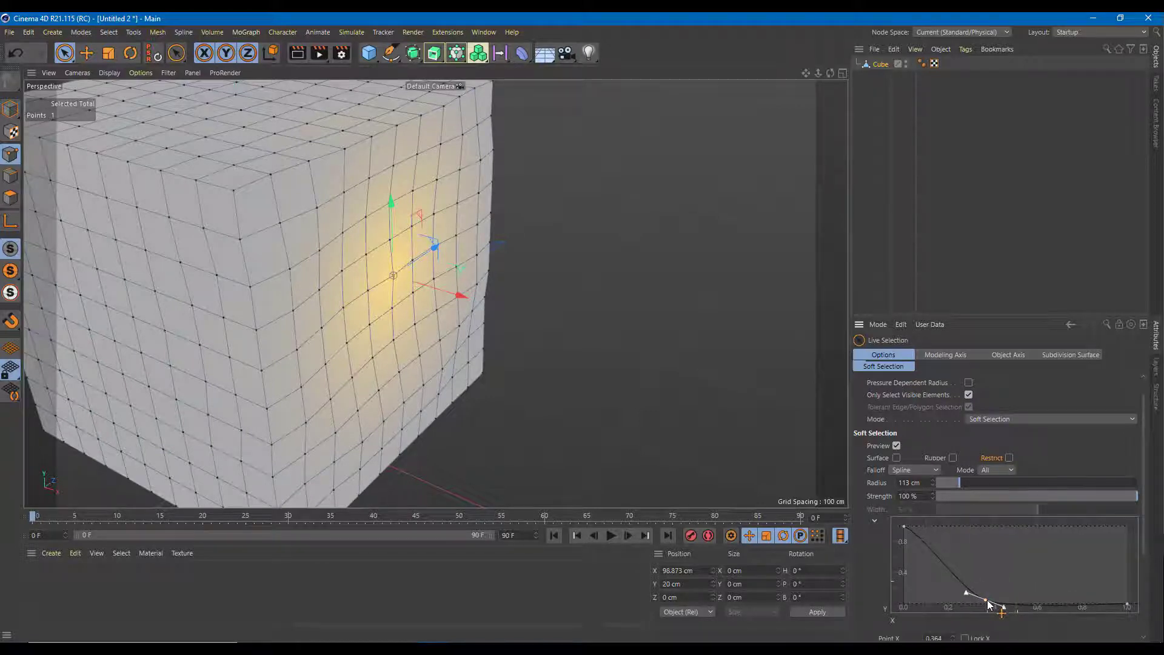
left_click(1006, 608)
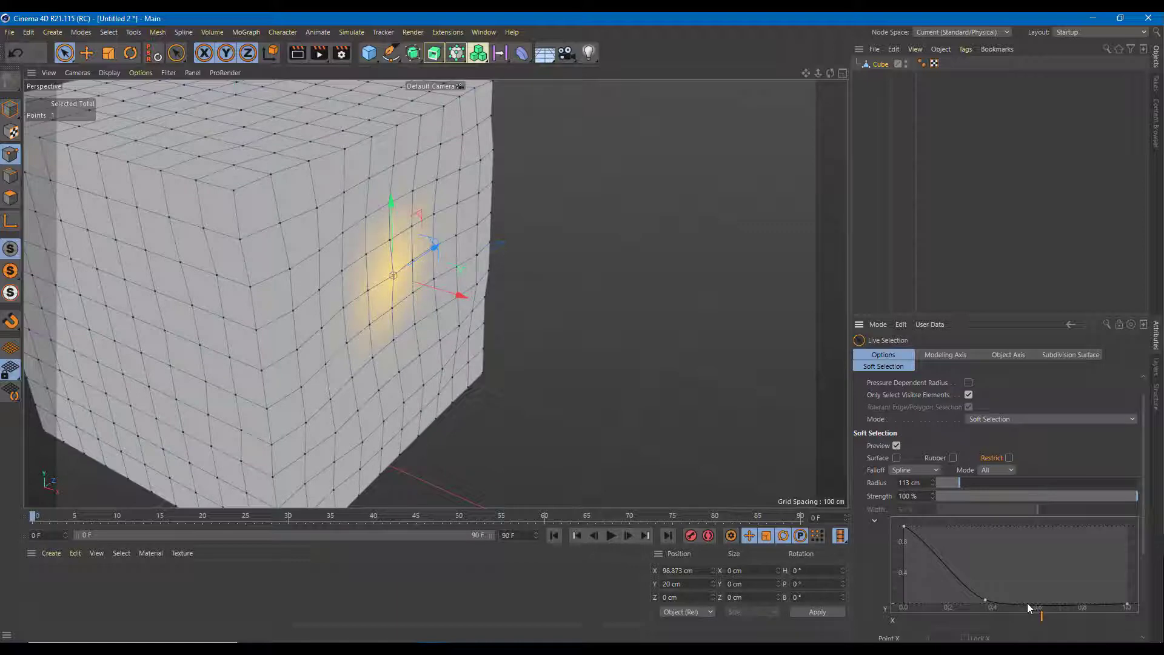
scroll(1026, 602, "down", 1)
left_click_drag(1026, 601, 1049, 548)
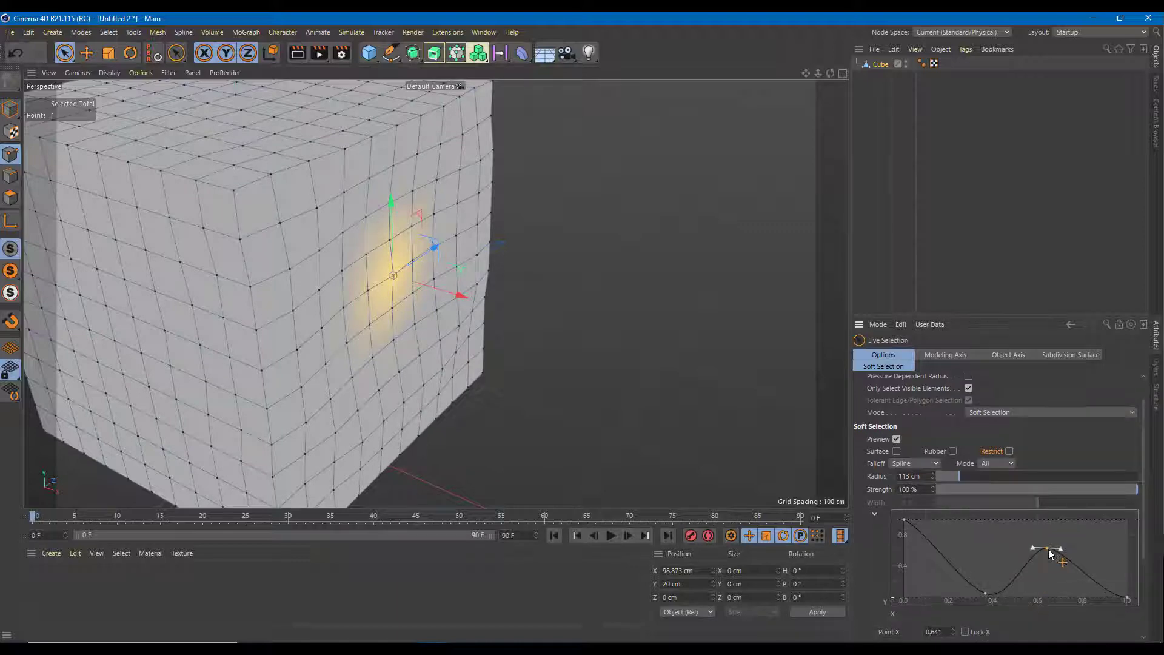
left_click_drag(461, 296, 736, 400)
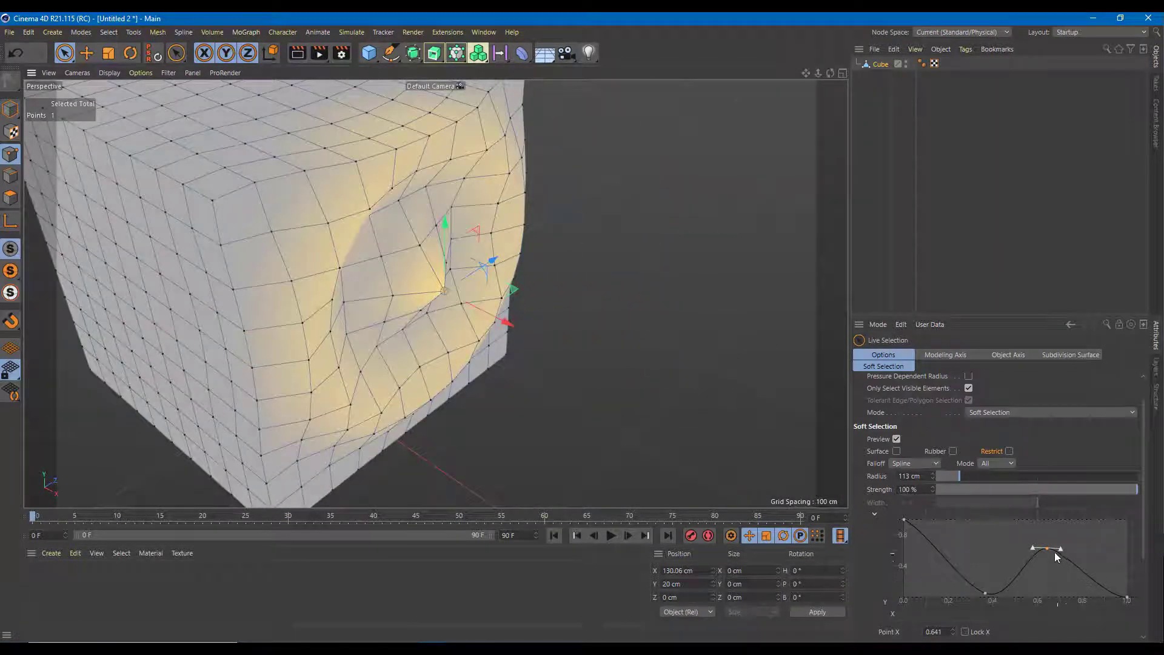
Lower the curve's bump, reduce strength to 88%, and reshape the dent along X
left_click_drag(1053, 551, 1057, 574)
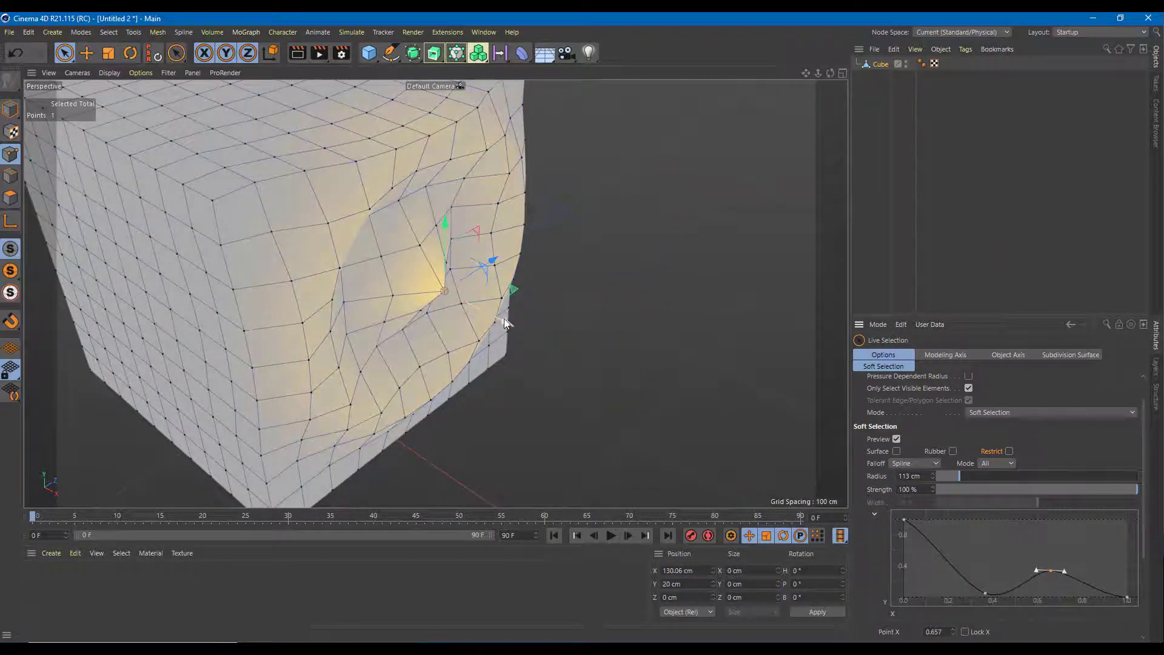
mouse_move(506, 325)
left_mouse_down()
mouse_move(472, 314)
mouse_move(497, 325)
left_mouse_up()
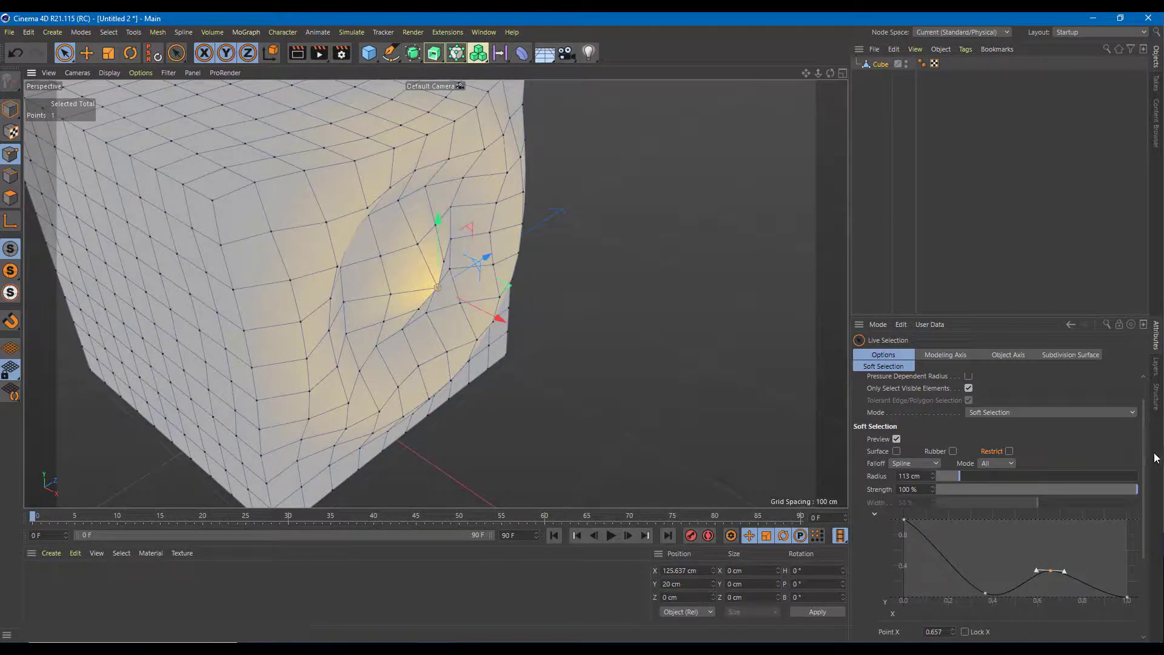
scroll(1140, 458, "down", 1)
left_click_drag(1134, 467, 1114, 467)
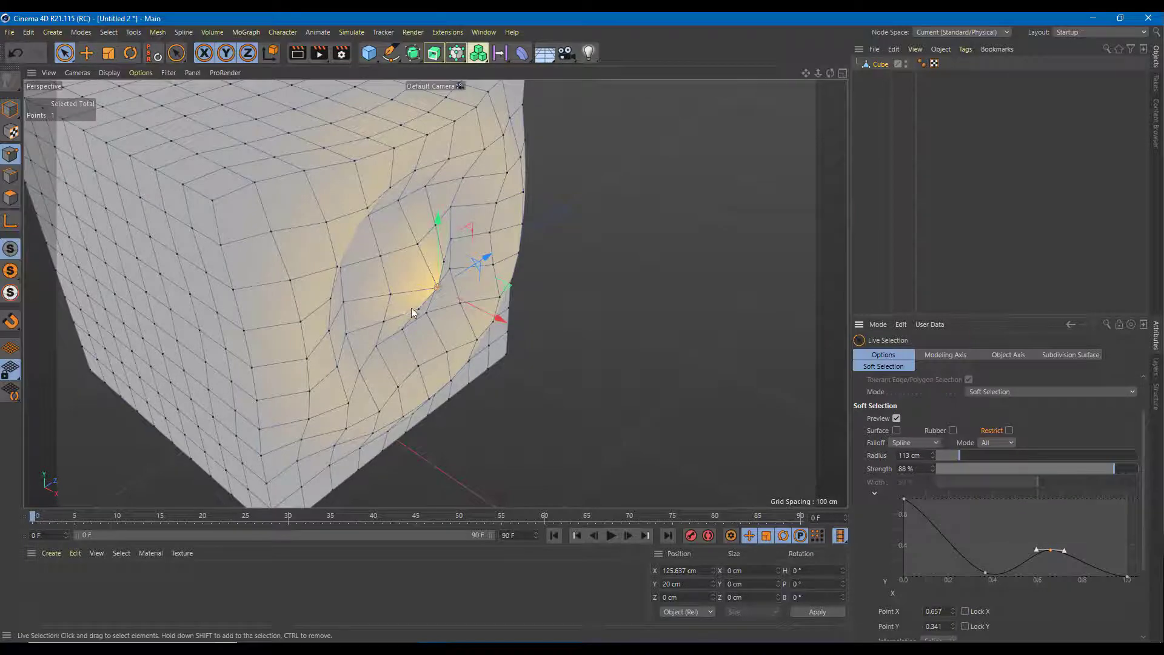
left_click_drag(482, 311, 446, 301)
scroll(666, 424, "down", 5)
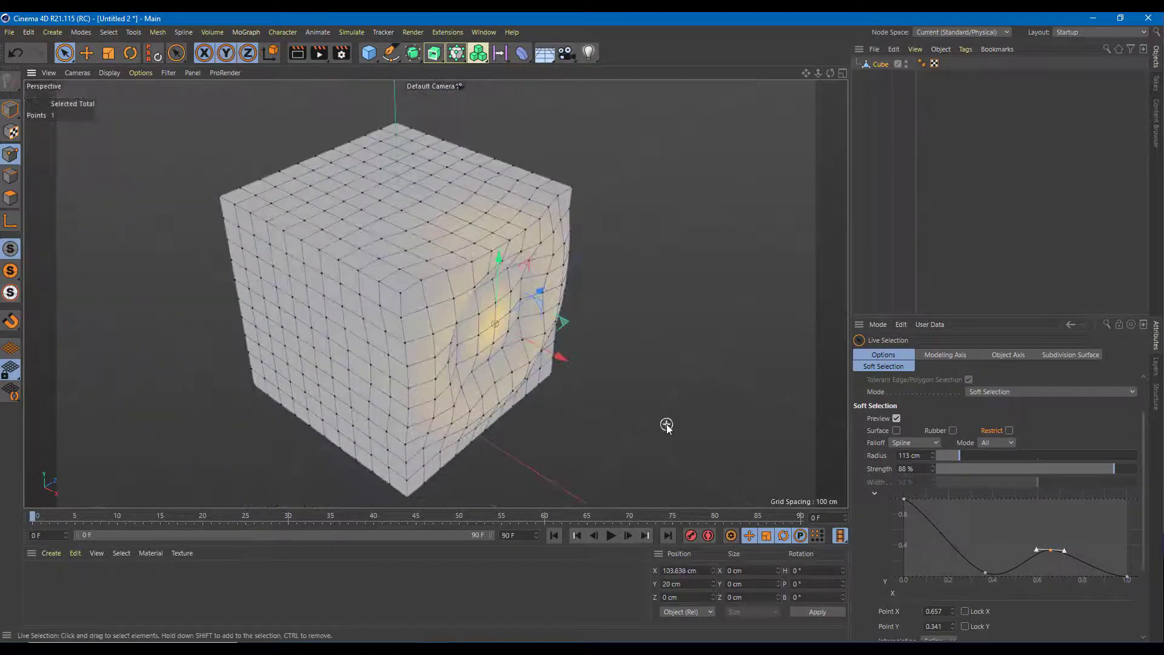
Delete the cube, add a pyramid, and orbit around it
left_click(872, 65)
key("Delete")
left_click(366, 54)
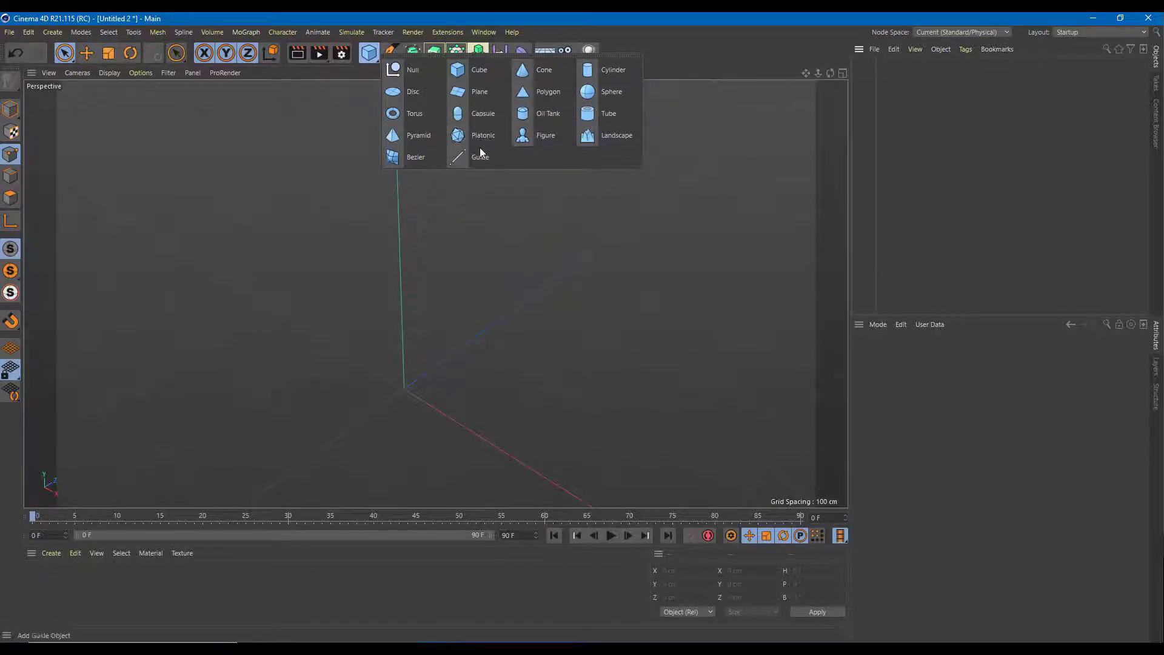
left_click(423, 134)
scroll(474, 305, "up", 5)
left_click_drag(572, 226, 563, 264, "alt")
left_click_drag(531, 216, 534, 420, "alt")
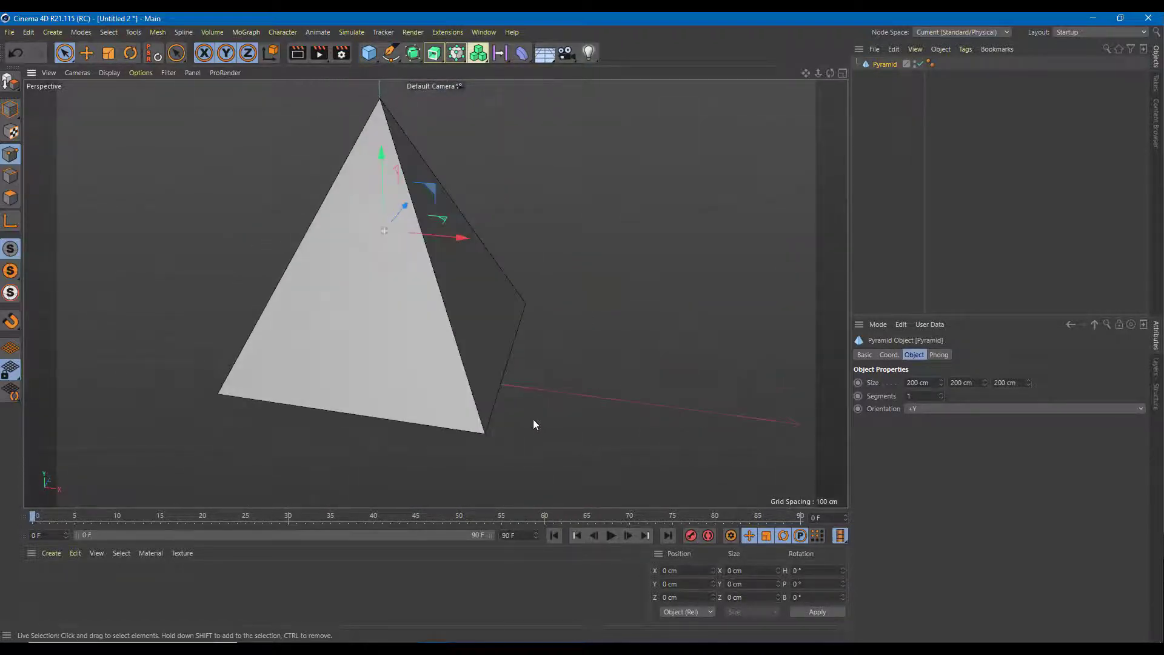
Set the pyramid's Segments to 20
left_click(925, 395)
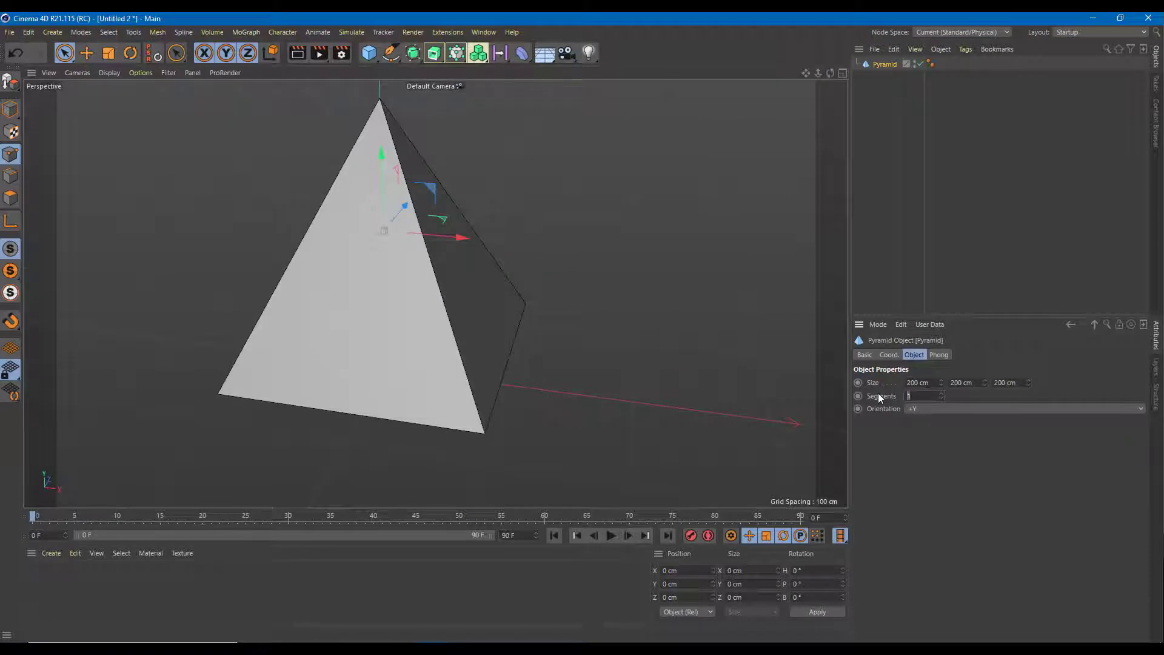
type("20")
key("Return")
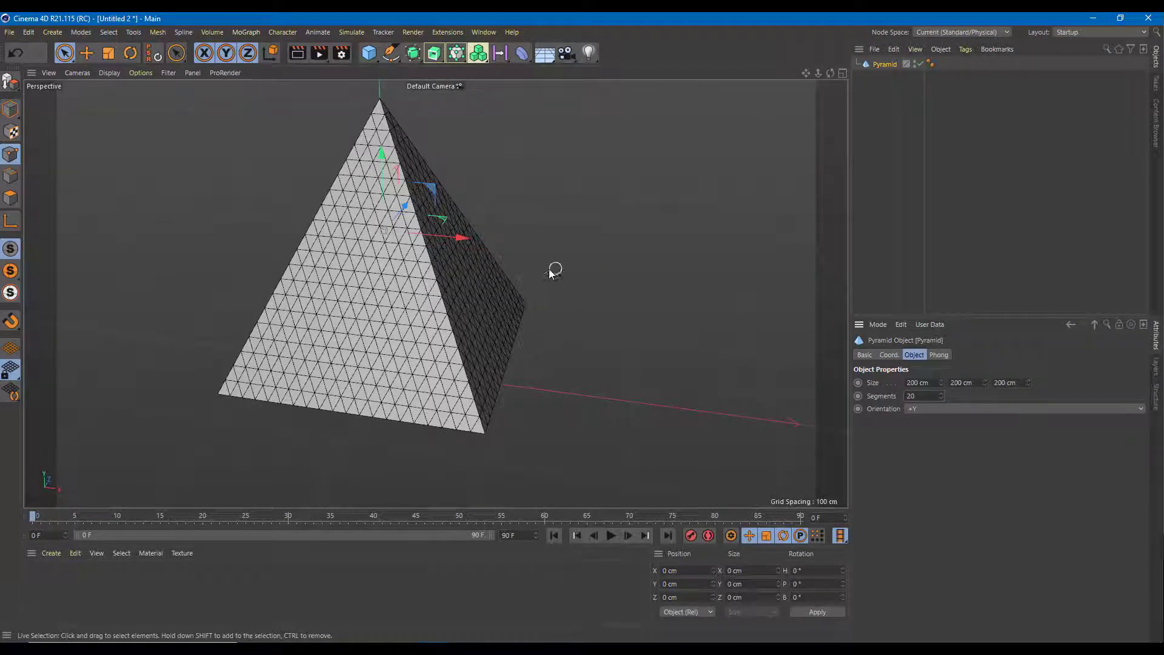
Make the pyramid editable and pull a soft-selected face point out into a strong bulge
key("c")
left_click(459, 257)
left_click_drag(520, 271, 566, 290, "alt")
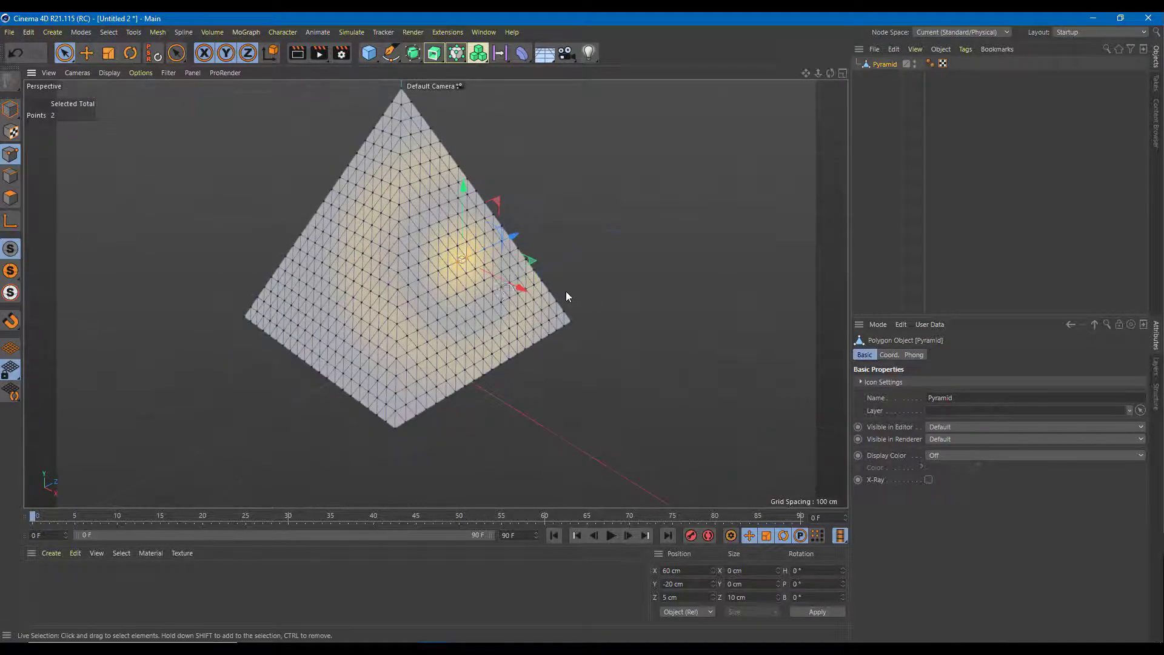
left_click(461, 260)
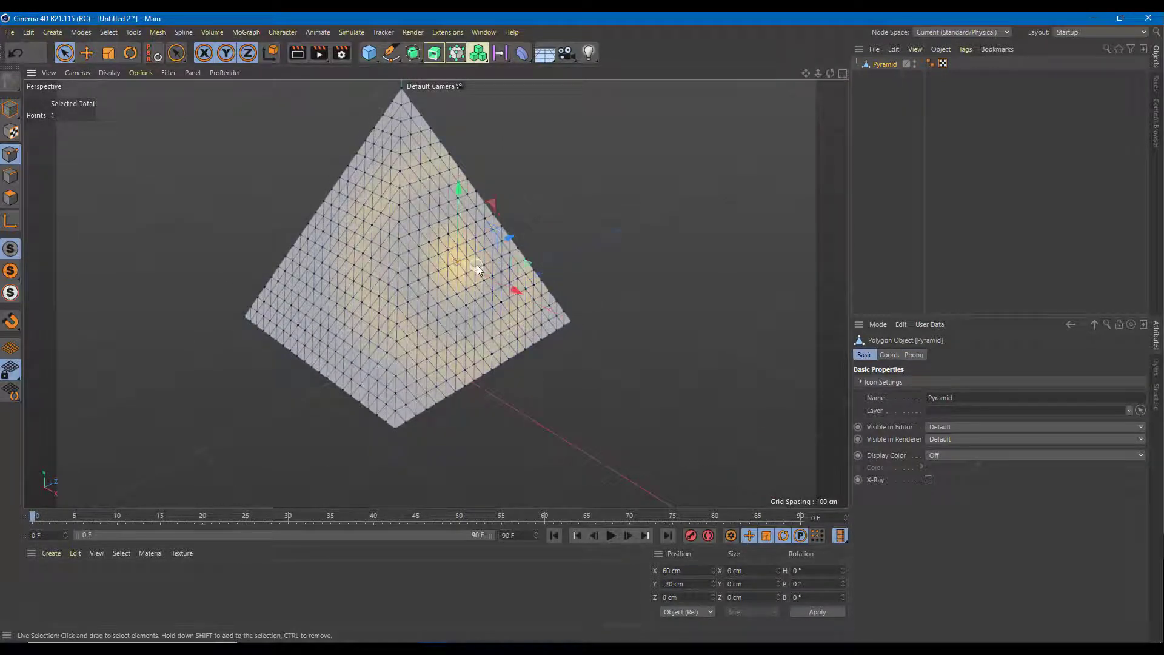
left_click_drag(495, 279, 519, 293)
left_click_drag(641, 312, 621, 278, "alt")
scroll(492, 270, "up", 5)
left_click_drag(466, 242, 525, 277, "alt")
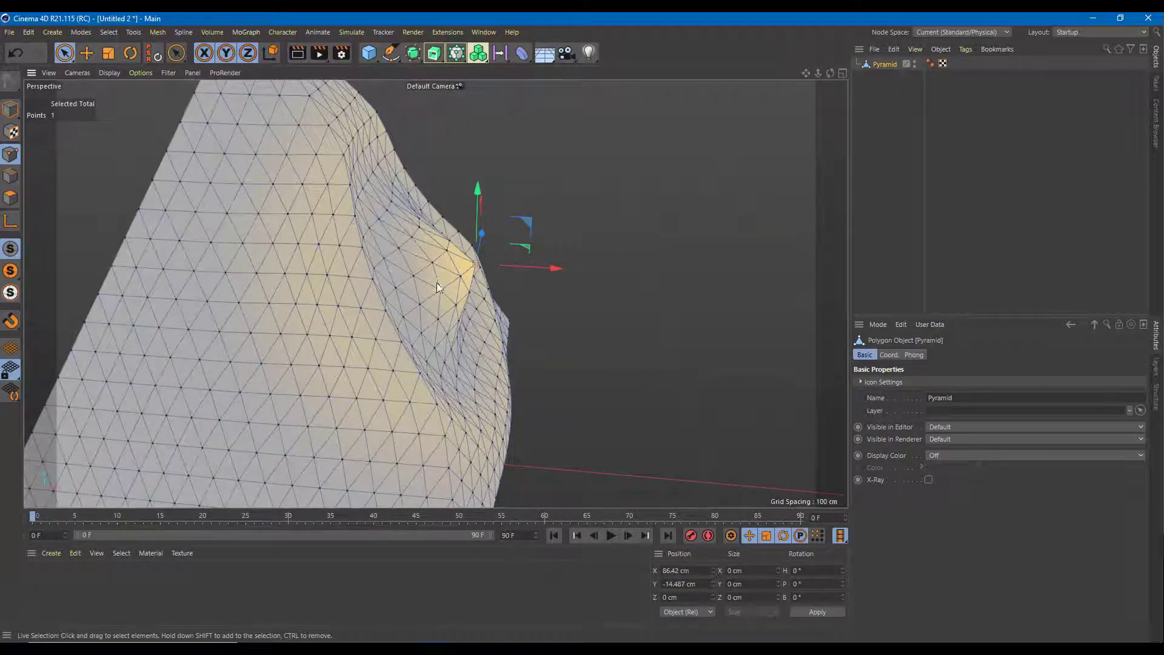
Convert the selection to edges and move them along X, then select a few polygons
left_click(7, 177, "ctrl")
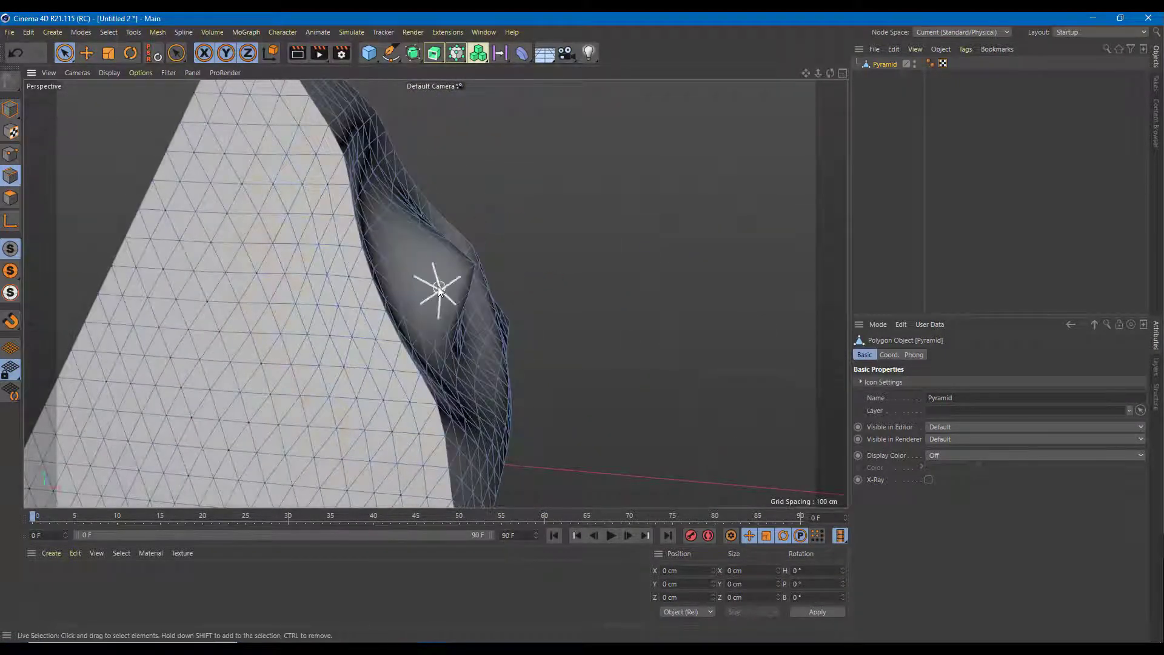
mouse_move(518, 303)
left_mouse_down()
mouse_move(554, 309)
mouse_move(485, 301)
mouse_move(522, 303)
left_mouse_up()
left_click(10, 198, "ctrl")
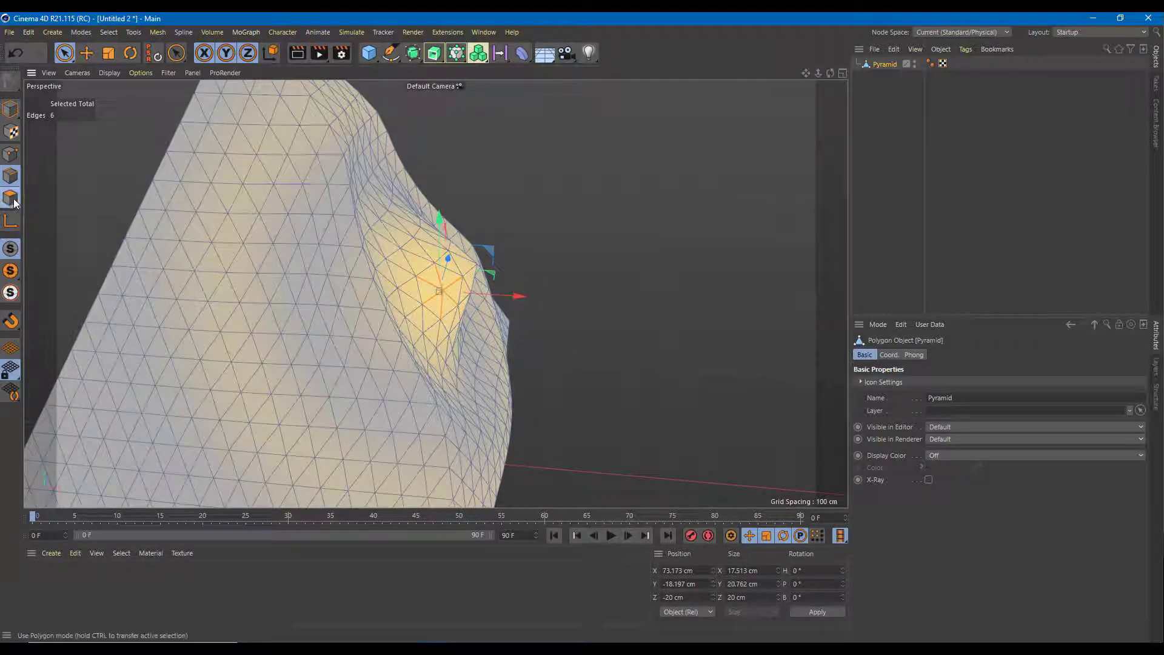
left_click(293, 361)
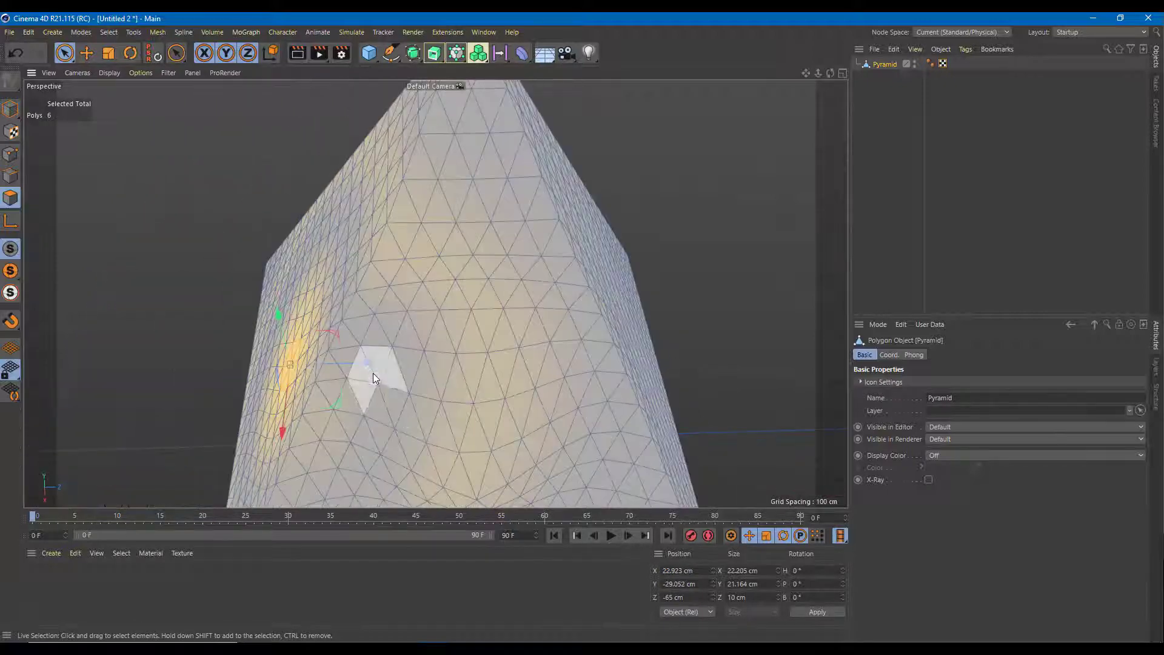